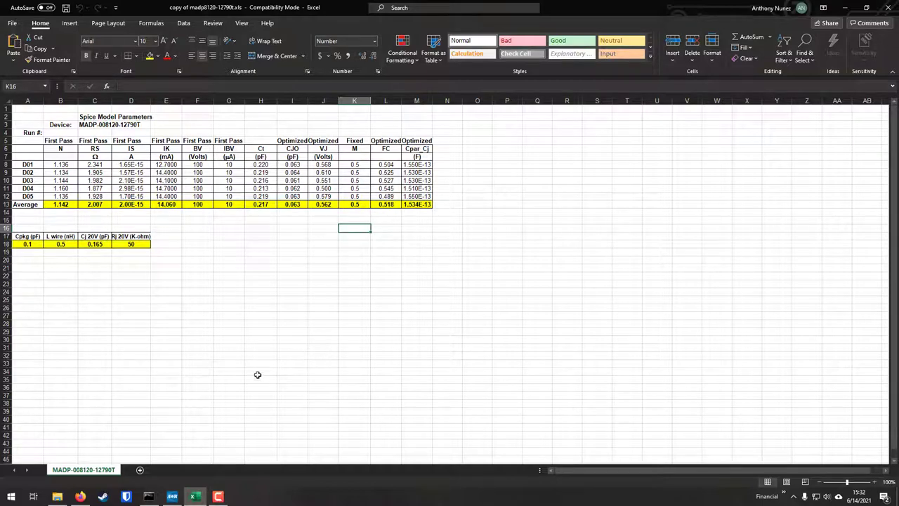
- Switch to File Explorer and open the PINDiode_Jig_MS.emp project from the MACOM PIN Diode Model folder in AWR Design Environment
{"action": "left_click", "coordinate": [57, 496]}
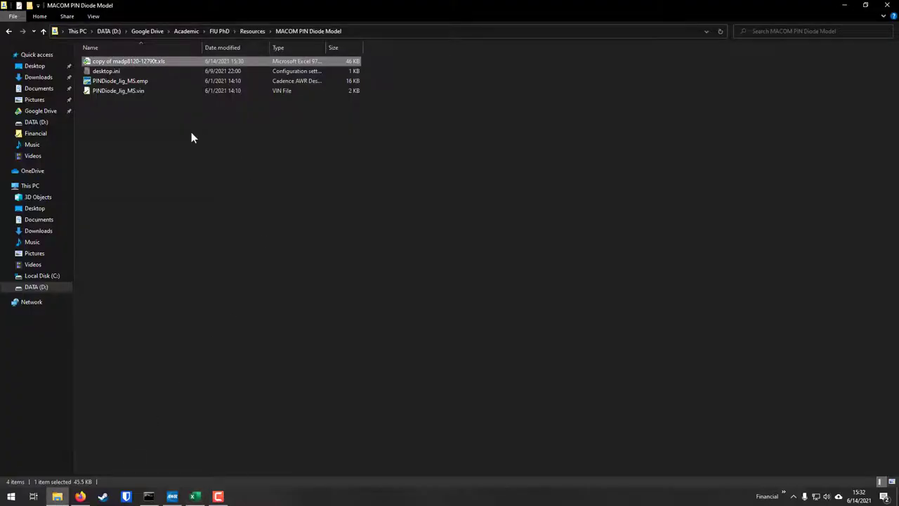
{"action": "double_click", "coordinate": [149, 79]}
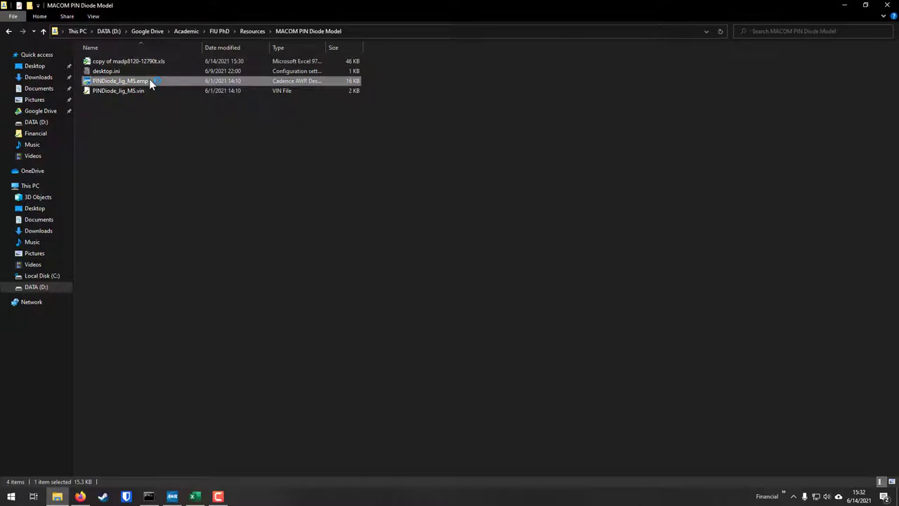
{"action": "left_click", "coordinate": [520, 281]}
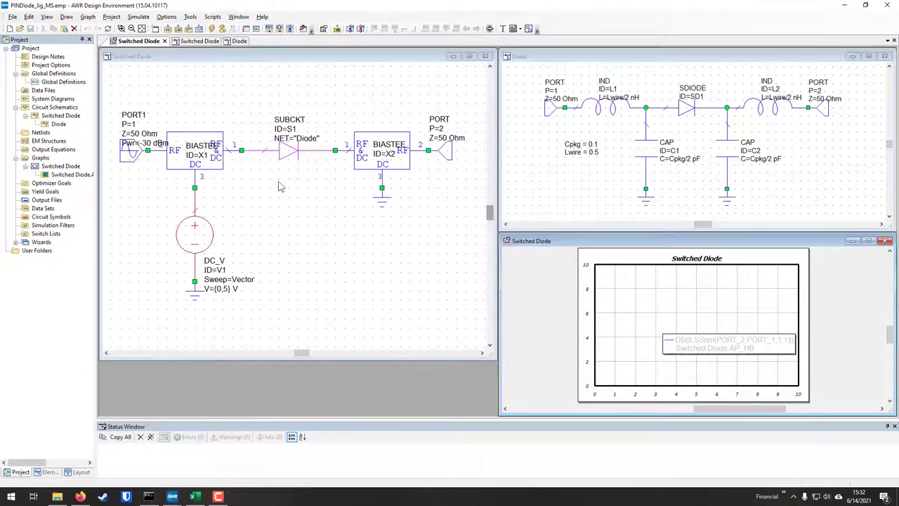
- Move the PORT1, BIASTEE X1 and SUBCKT S1 parameter labels clear of their symbols in the Switched Diode schematic
{"action": "left_click_drag", "start_coordinate": [140, 144], "coordinate": [166, 180]}
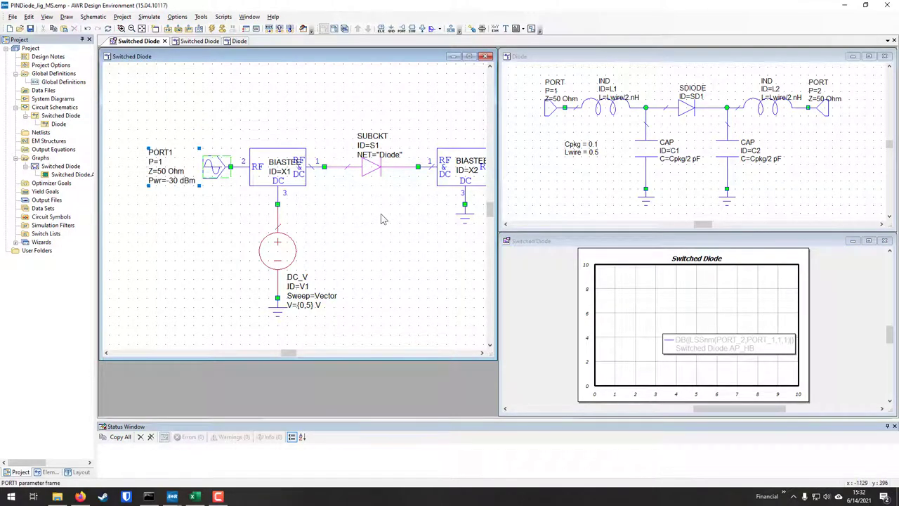
{"action": "left_click_drag", "start_coordinate": [380, 214], "coordinate": [351, 219]}
{"action": "left_click", "coordinate": [249, 160]}
{"action": "left_click_drag", "start_coordinate": [249, 160], "coordinate": [241, 132]}
{"action": "left_click", "coordinate": [336, 140]}
{"action": "left_click_drag", "start_coordinate": [336, 140], "coordinate": [325, 134]}
- Move the BIASTEE X2, port 2 and DC_V source labels clear of their symbols in the Switched Diode schematic
{"action": "left_click_drag", "start_coordinate": [429, 193], "coordinate": [363, 141]}
{"action": "left_click", "coordinate": [371, 175]}
{"action": "left_click", "coordinate": [425, 175]}
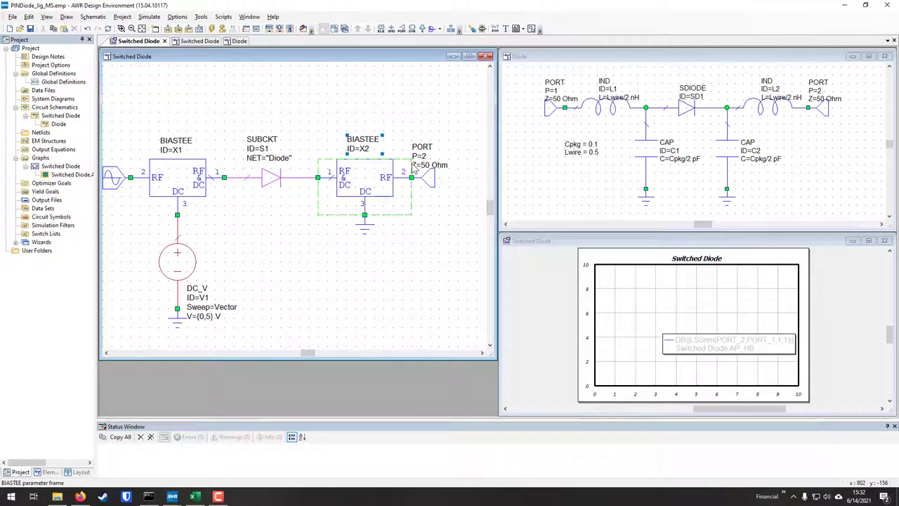
{"action": "left_click_drag", "start_coordinate": [425, 174], "coordinate": [453, 195]}
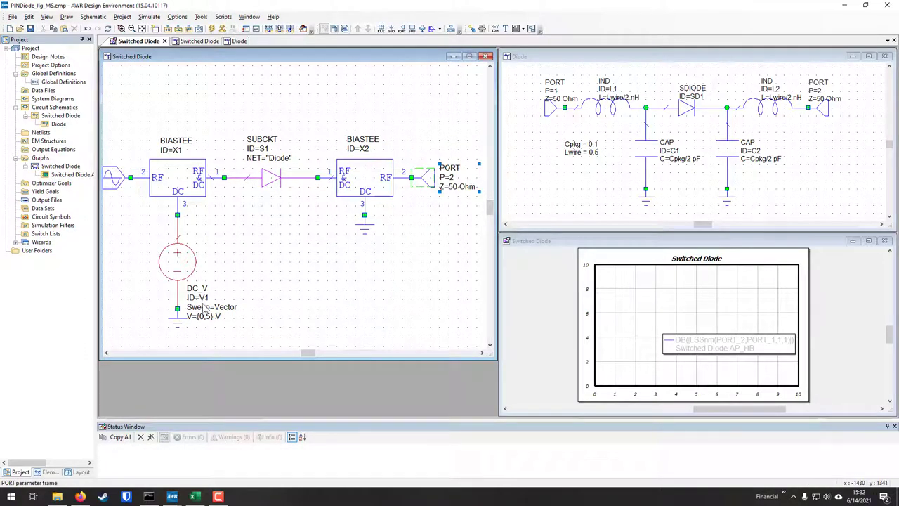
{"action": "left_click_drag", "start_coordinate": [208, 309], "coordinate": [220, 257]}
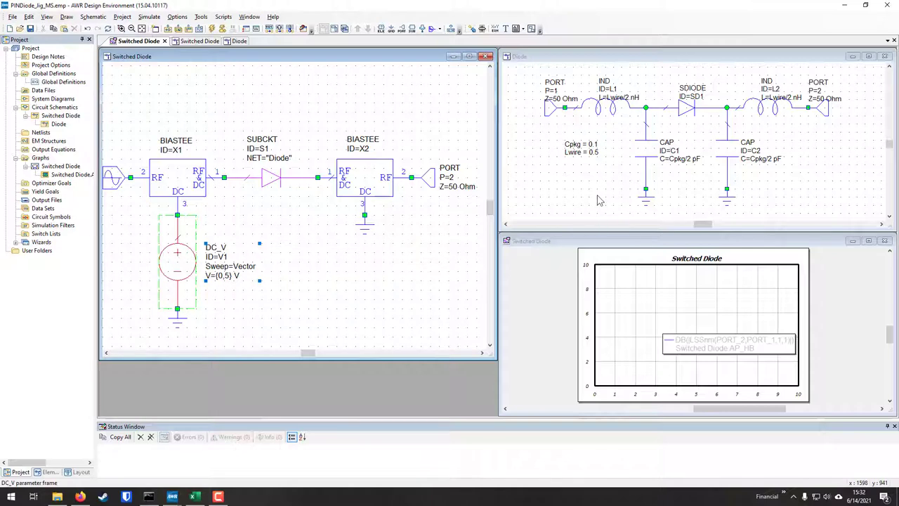
- Reposition the labels of inductors L1 and L2, capacitors C1 and C2, and the Cpkg/Lwire equations in the Diode schematic
{"action": "left_click_drag", "start_coordinate": [611, 97], "coordinate": [586, 73]}
{"action": "left_click_drag", "start_coordinate": [583, 153], "coordinate": [574, 153]}
{"action": "left_click_drag", "start_coordinate": [676, 159], "coordinate": [678, 157]}
{"action": "left_click_drag", "start_coordinate": [741, 158], "coordinate": [751, 149]}
{"action": "left_click_drag", "start_coordinate": [758, 87], "coordinate": [752, 83]}
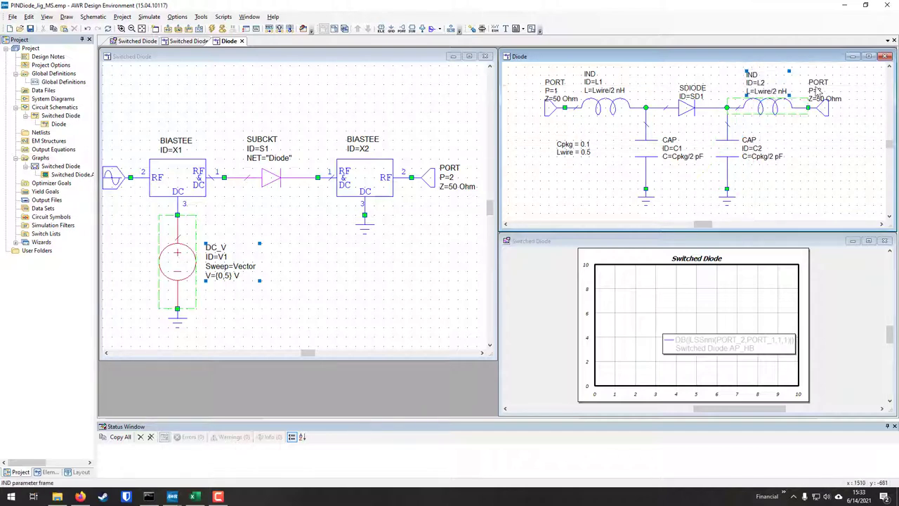
- Move both port labels outside their symbols and shift the SDIODE label up from the diode in the Diode schematic
{"action": "left_click_drag", "start_coordinate": [814, 102], "coordinate": [836, 110]}
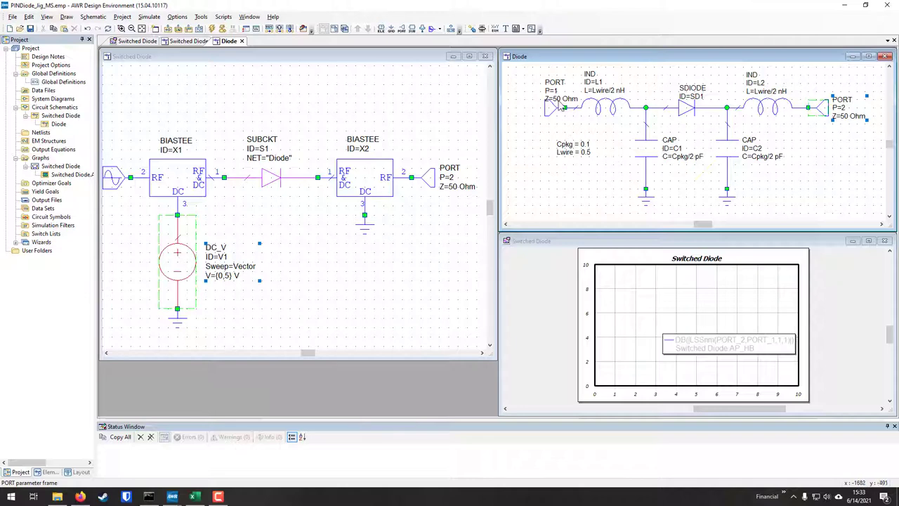
{"action": "left_click_drag", "start_coordinate": [562, 100], "coordinate": [513, 105]}
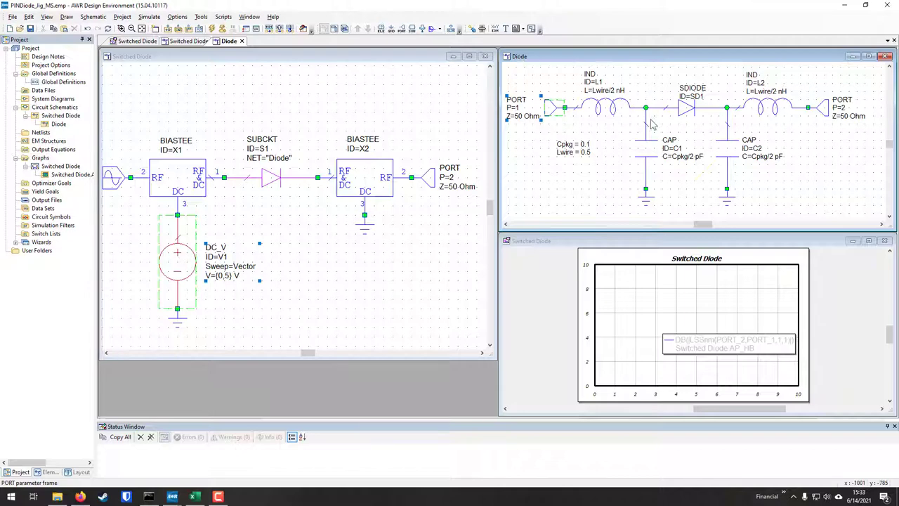
{"action": "left_click_drag", "start_coordinate": [692, 93], "coordinate": [685, 90]}
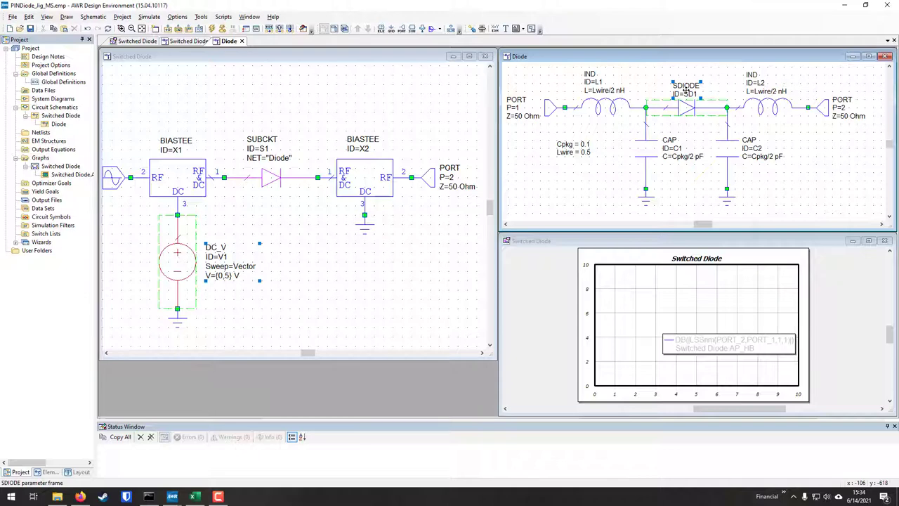
{"action": "left_click", "coordinate": [819, 151]}
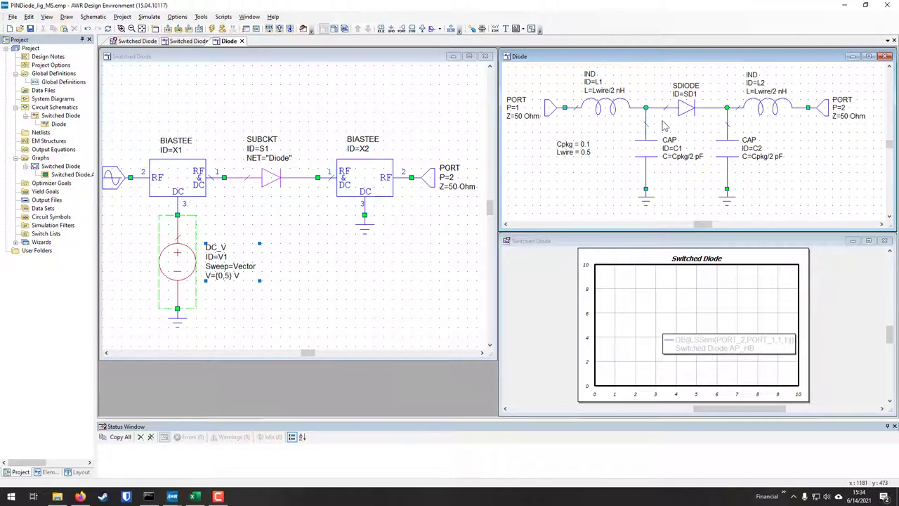
- Inspect the two series inductors and the two shunt capacitors around the diode in the Diode schematic
{"action": "left_click", "coordinate": [603, 111]}
{"action": "left_click", "coordinate": [756, 111]}
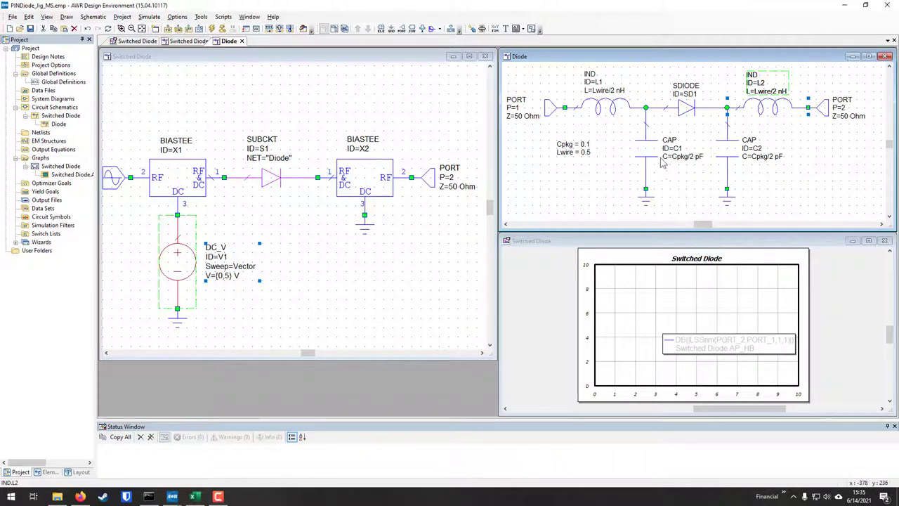
{"action": "left_click", "coordinate": [738, 148]}
{"action": "left_click", "coordinate": [652, 154]}
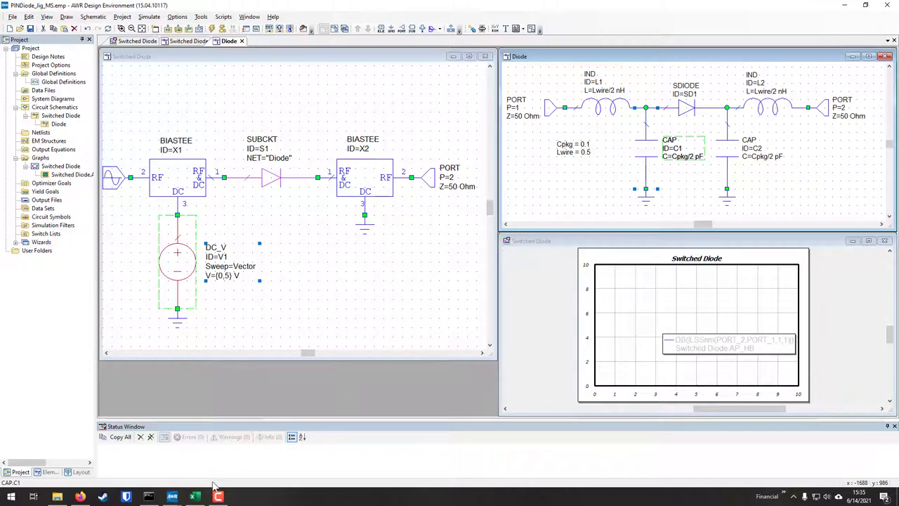
{"action": "left_click", "coordinate": [195, 496]}
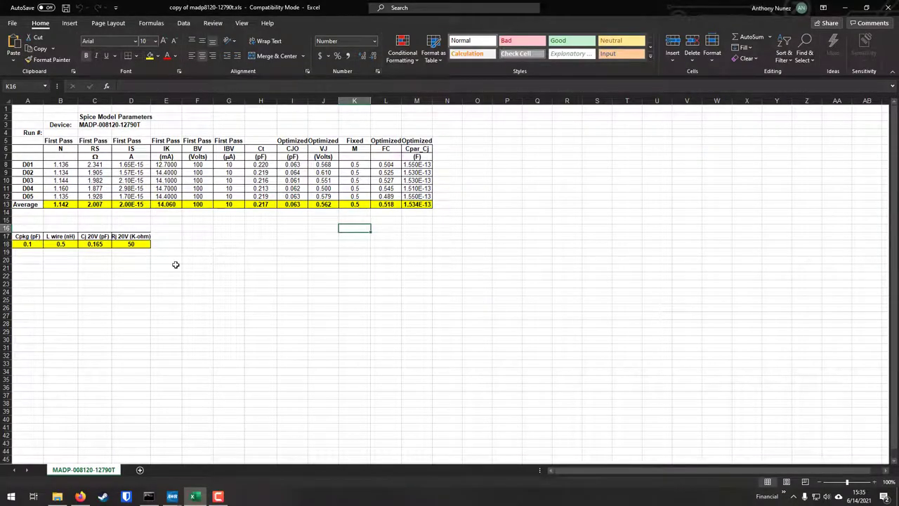
{"action": "left_click", "coordinate": [33, 247]}
{"action": "left_click_drag", "start_coordinate": [18, 228], "coordinate": [138, 244]}
{"action": "left_click", "coordinate": [60, 251]}
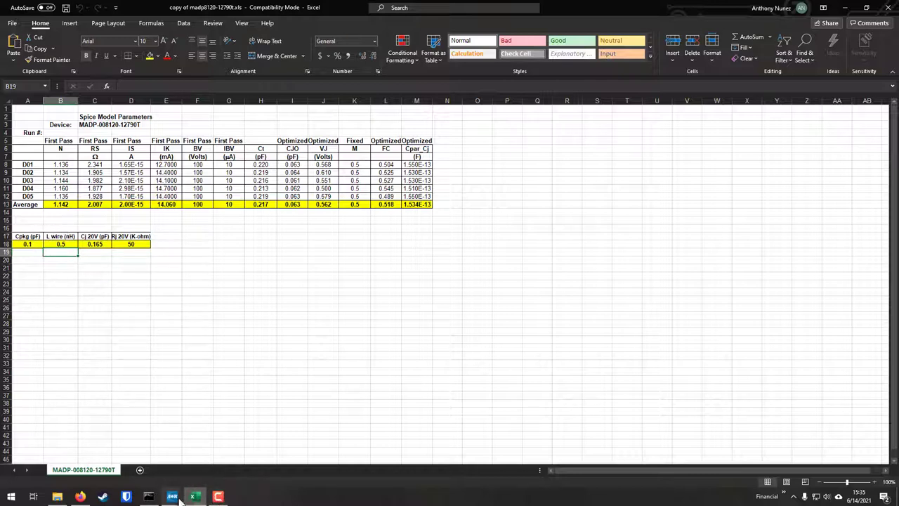
- Return to AWR Design Environment and look up the SDIODE SPICE Non-Geometric Junction Diode Model in the circuit element list without placing it
{"action": "mouse_move", "coordinate": [172, 497]}
{"action": "left_click", "coordinate": [228, 453]}
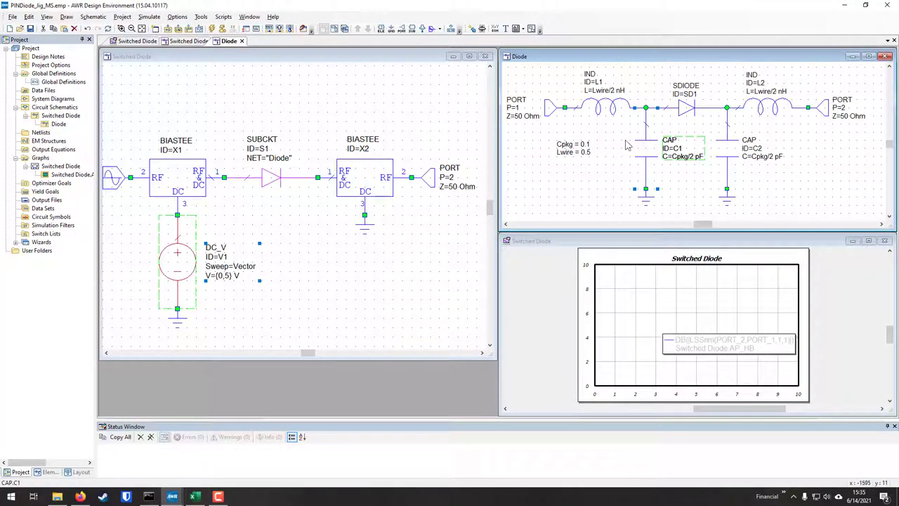
{"action": "left_click", "coordinate": [653, 129]}
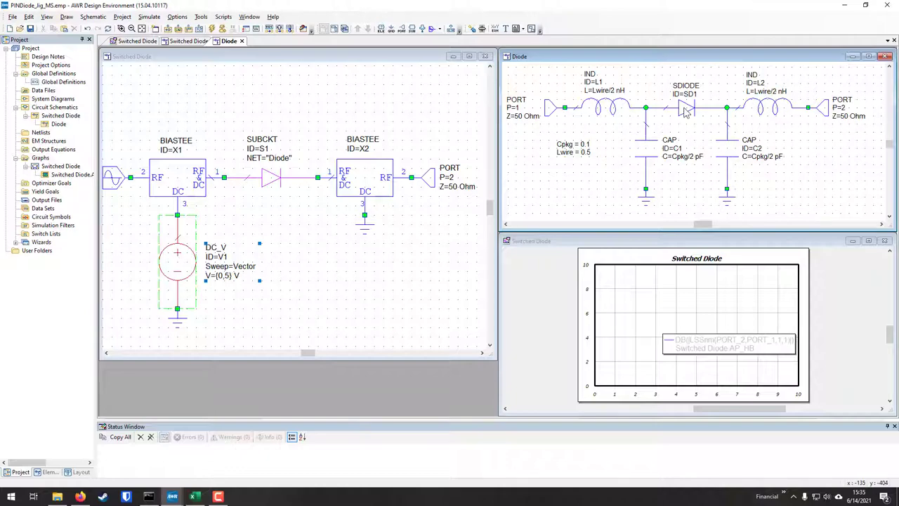
{"action": "left_click", "coordinate": [687, 112]}
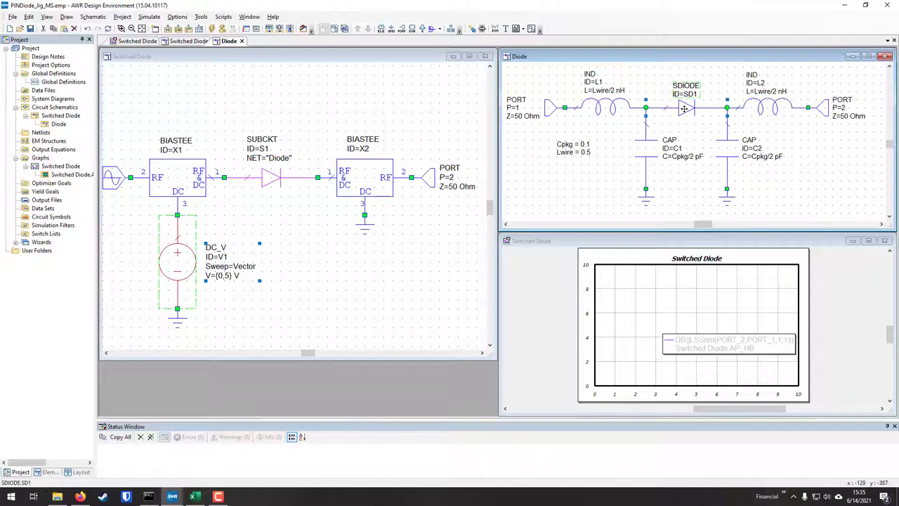
{"action": "left_click", "coordinate": [381, 30]}
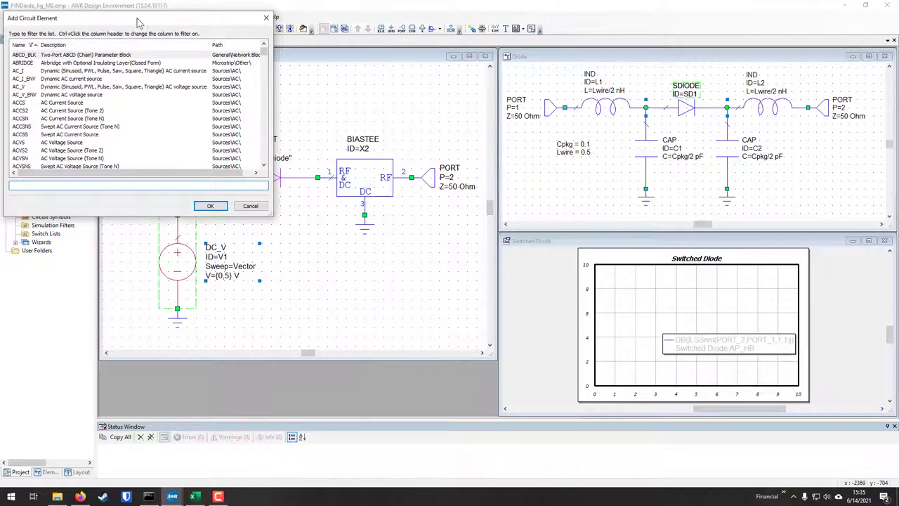
{"action": "left_click_drag", "start_coordinate": [138, 23], "coordinate": [325, 110]}
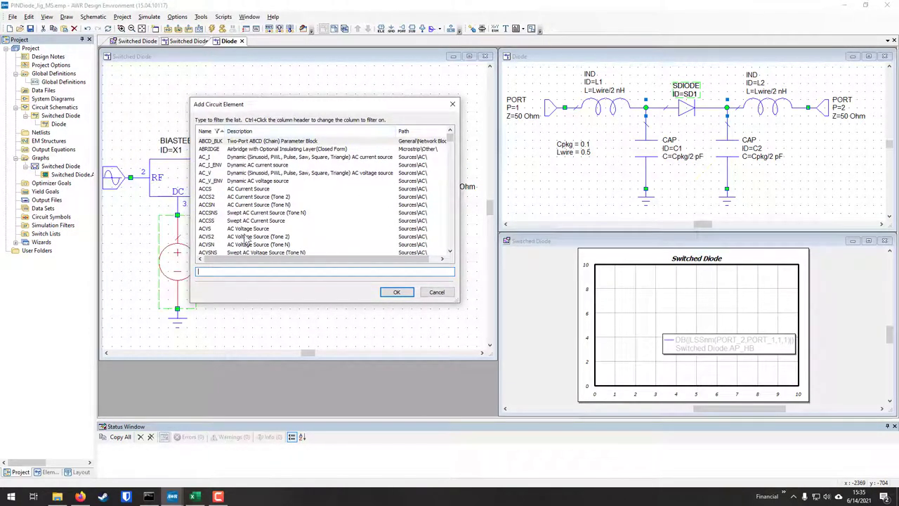
{"action": "left_click", "coordinate": [280, 274]}
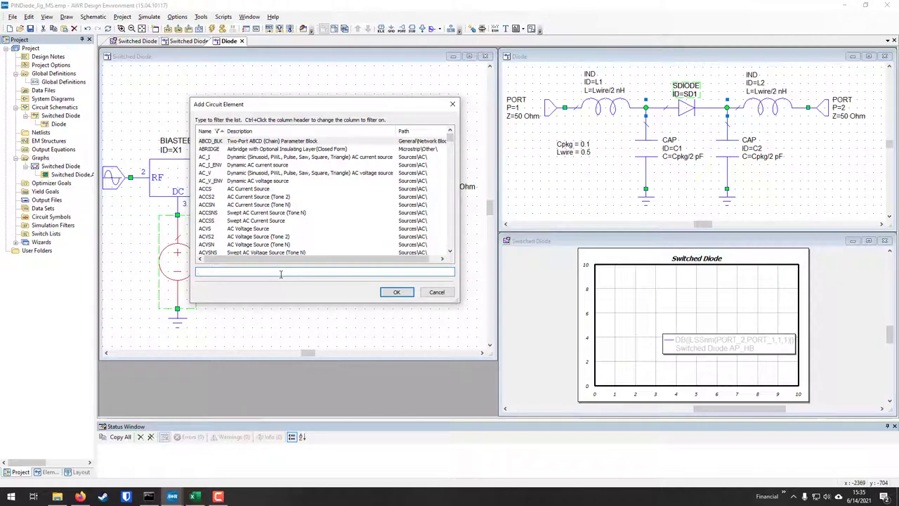
{"action": "type", "text": "sdiode"}
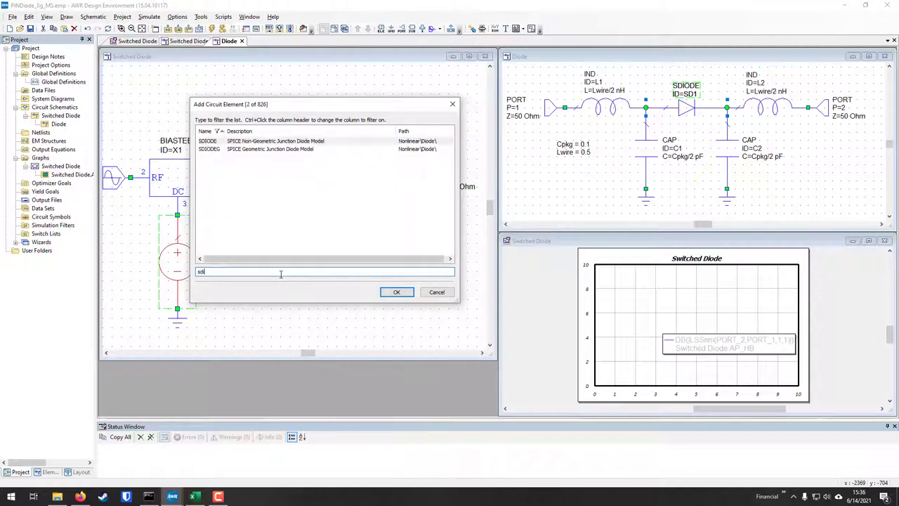
{"action": "left_click", "coordinate": [265, 132]}
{"action": "left_click", "coordinate": [266, 132]}
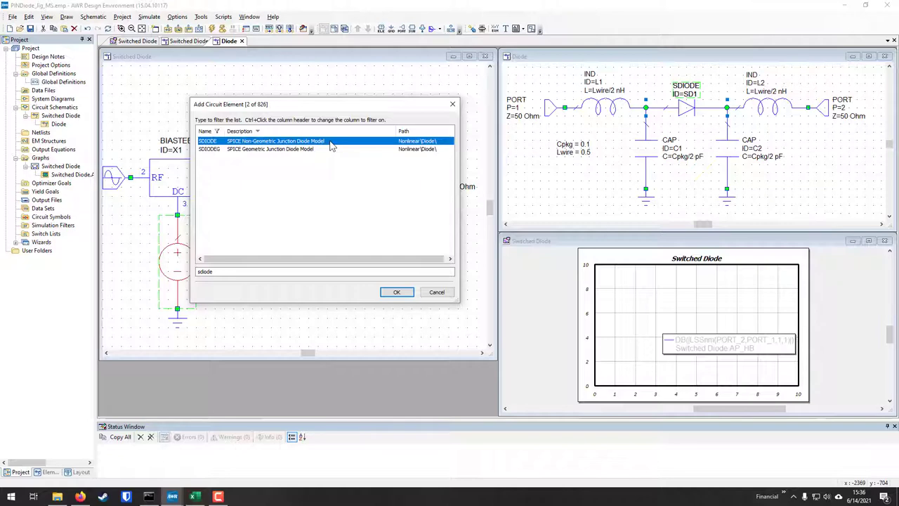
{"action": "left_click", "coordinate": [435, 293]}
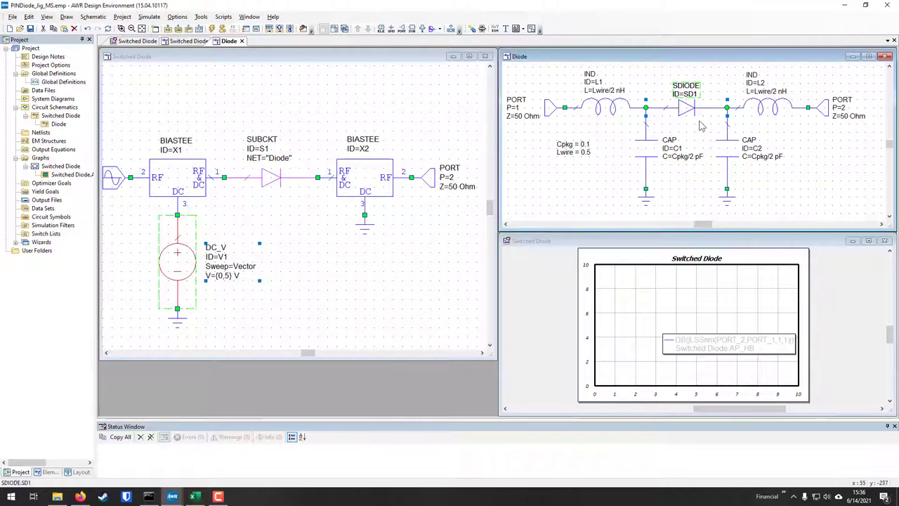
- Examine the Cpkg and Lwire equations together with the inductors and capacitors that use them in the Diode schematic
{"action": "left_click", "coordinate": [579, 154]}
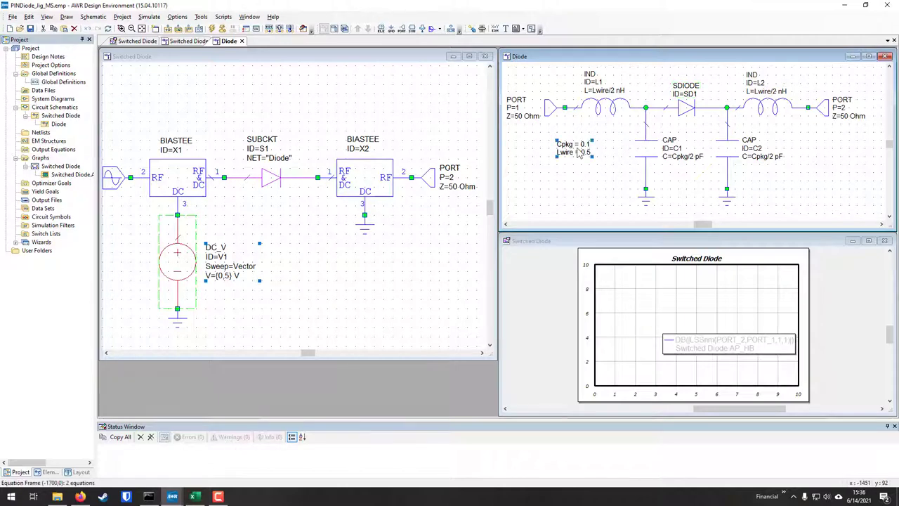
{"action": "left_click", "coordinate": [574, 165]}
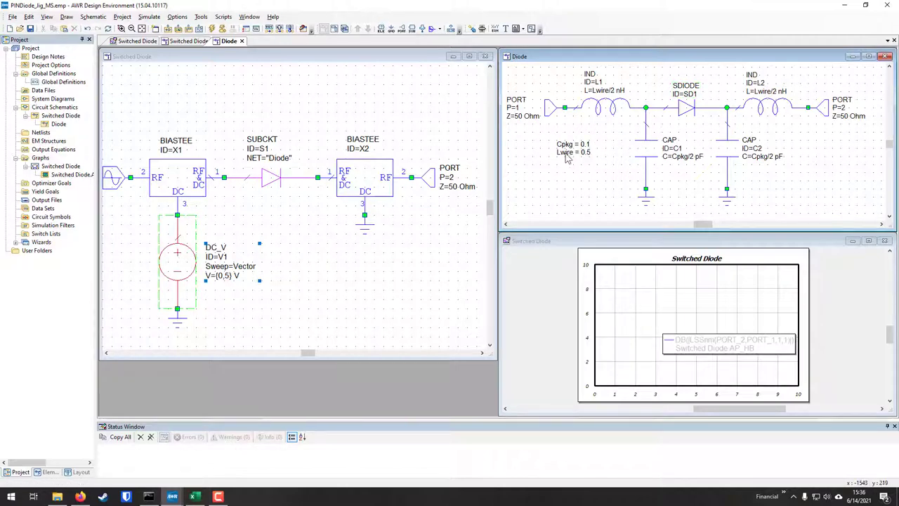
{"action": "left_click", "coordinate": [562, 151]}
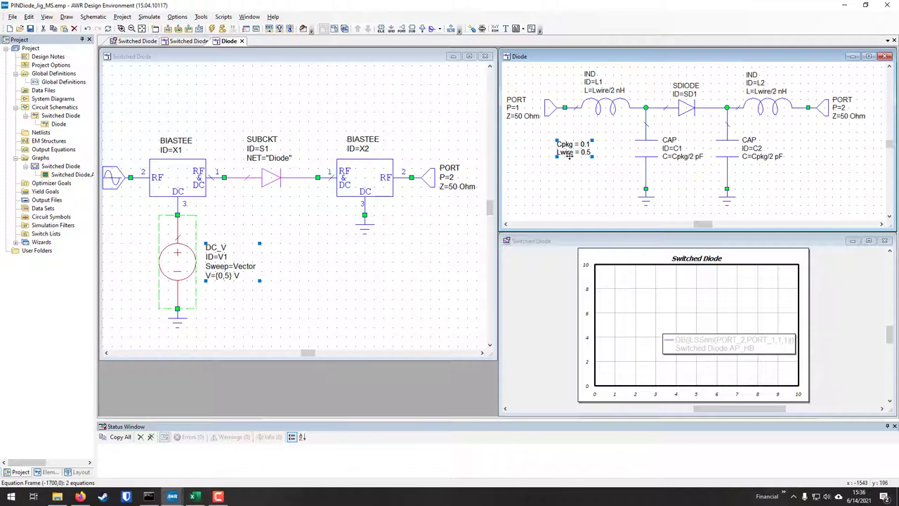
{"action": "left_click", "coordinate": [645, 150]}
{"action": "left_click", "coordinate": [607, 105]}
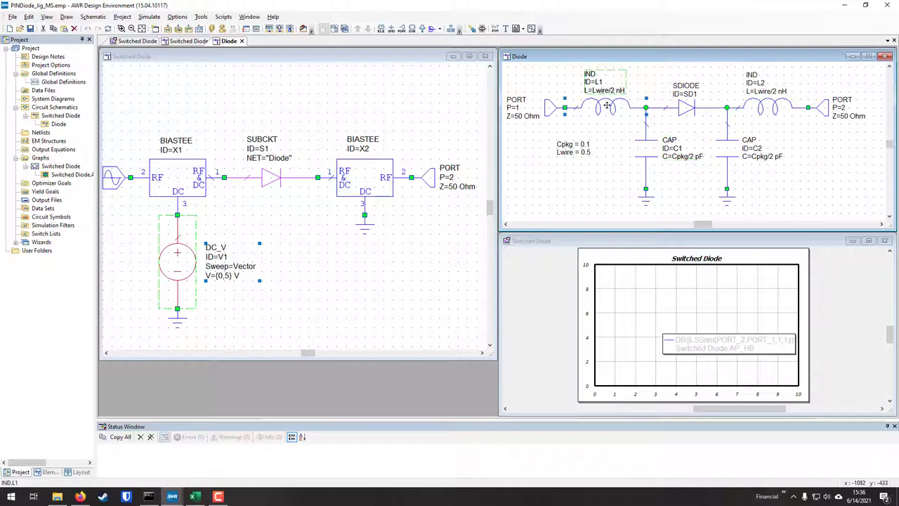
{"action": "left_click", "coordinate": [769, 111]}
{"action": "left_click", "coordinate": [724, 152]}
{"action": "left_click", "coordinate": [647, 156]}
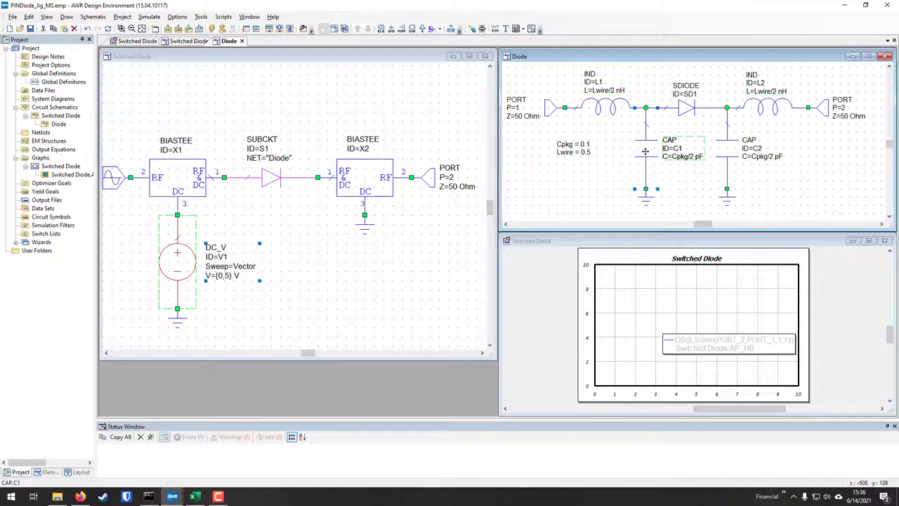
{"action": "left_click_drag", "start_coordinate": [546, 134], "coordinate": [609, 173]}
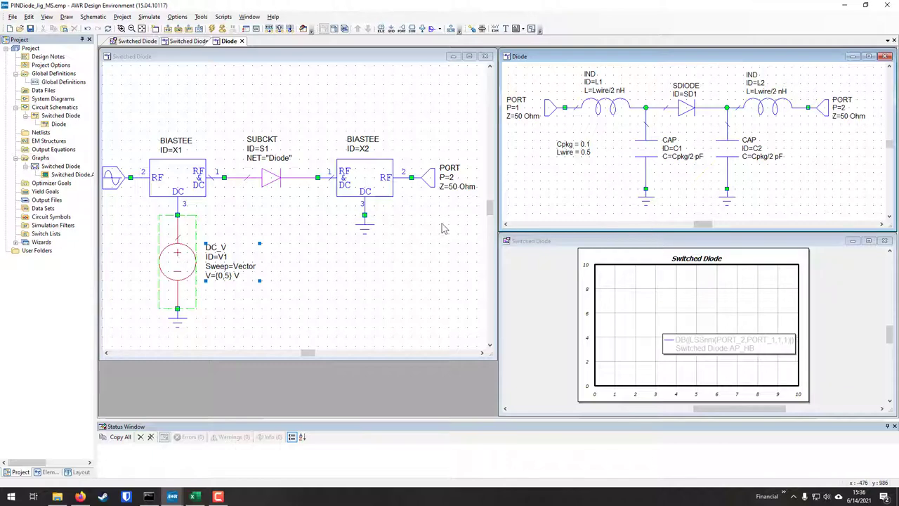
- Examine the DC voltage source V1 and the port and bias tee it feeds in the Switched Diode schematic
{"action": "left_click", "coordinate": [269, 272]}
{"action": "left_click_drag", "start_coordinate": [270, 272], "coordinate": [327, 283]}
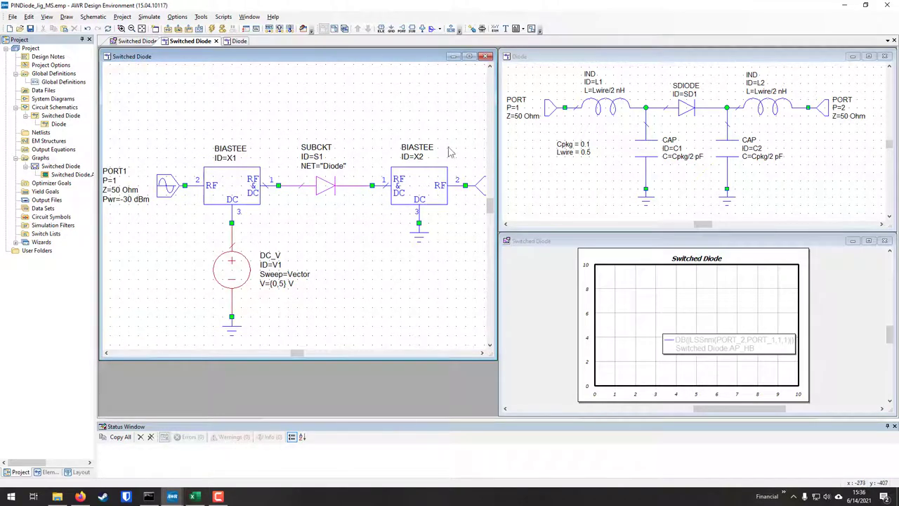
{"action": "left_click_drag", "start_coordinate": [293, 233], "coordinate": [318, 224]}
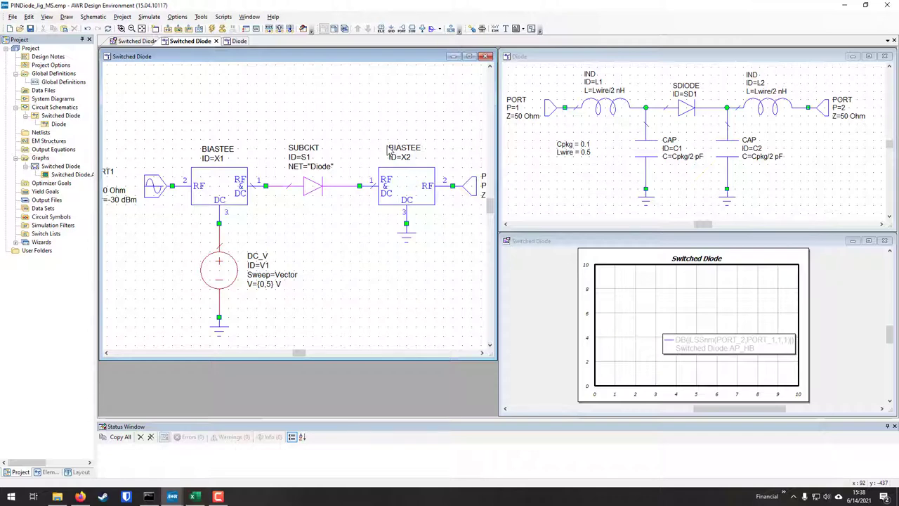
{"action": "left_click", "coordinate": [222, 272]}
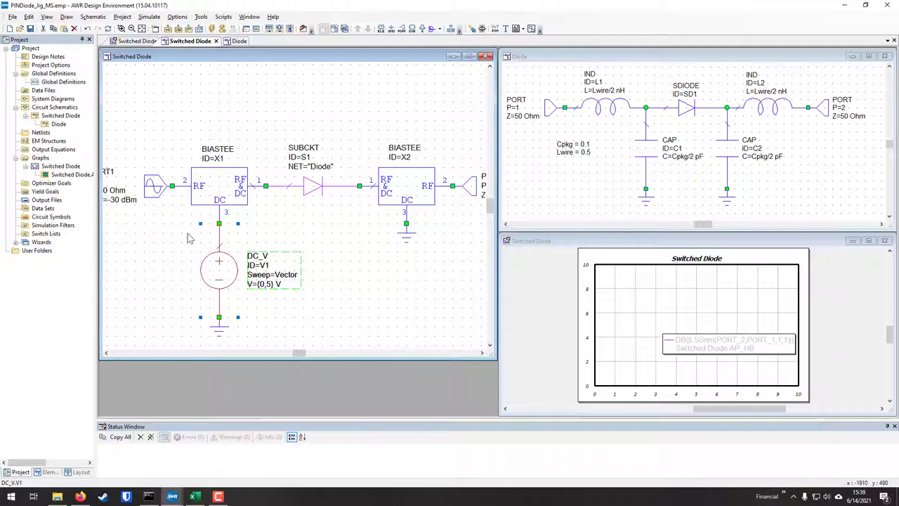
{"action": "left_click_drag", "start_coordinate": [175, 239], "coordinate": [229, 252]}
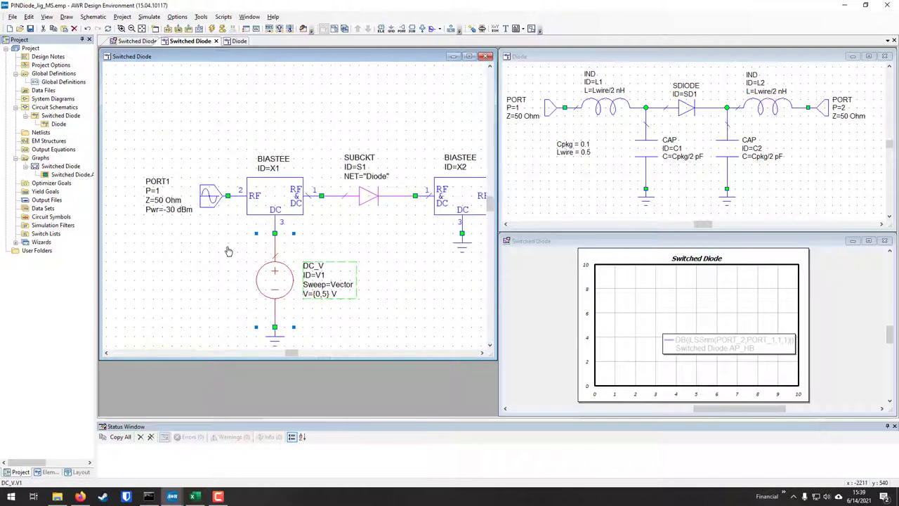
- Compare source port PORT1 in the Switched Diode schematic with the plain port in the Diode schematic and the available source elements
{"action": "left_click", "coordinate": [214, 202]}
{"action": "left_click", "coordinate": [553, 119]}
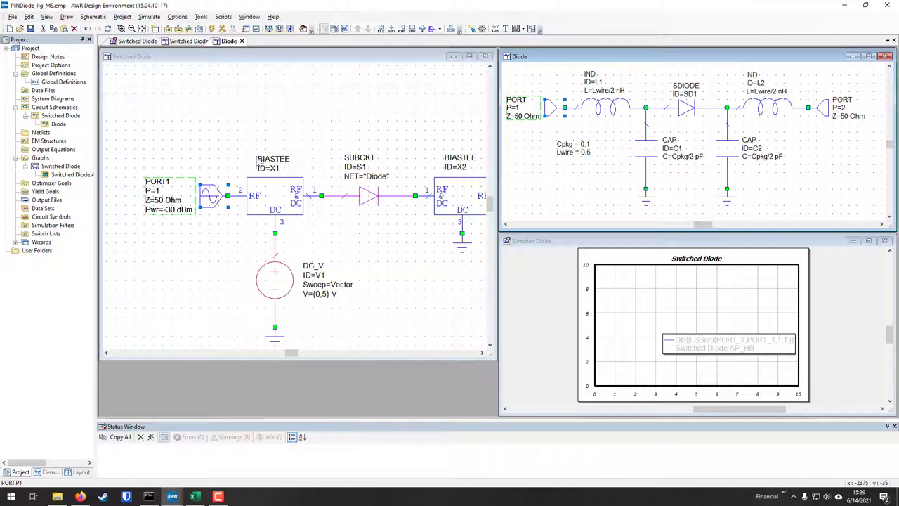
{"action": "left_click", "coordinate": [438, 29]}
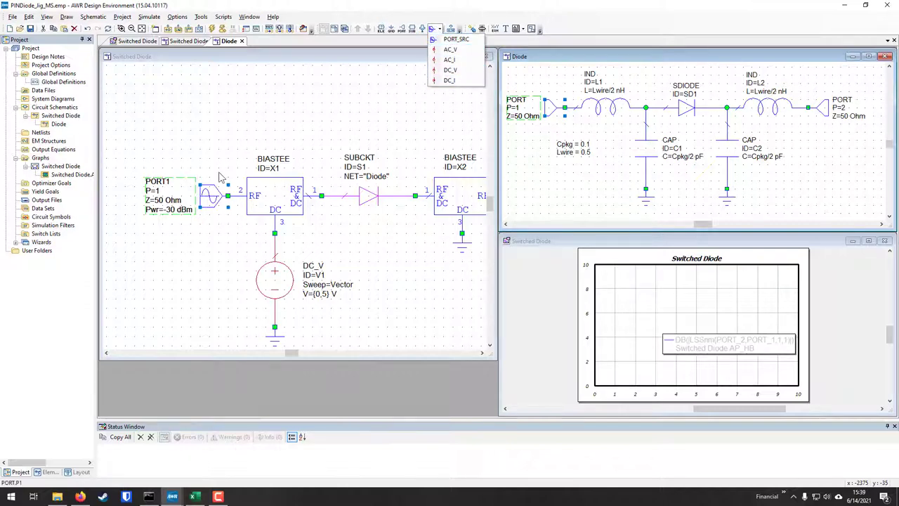
{"action": "left_click", "coordinate": [214, 200]}
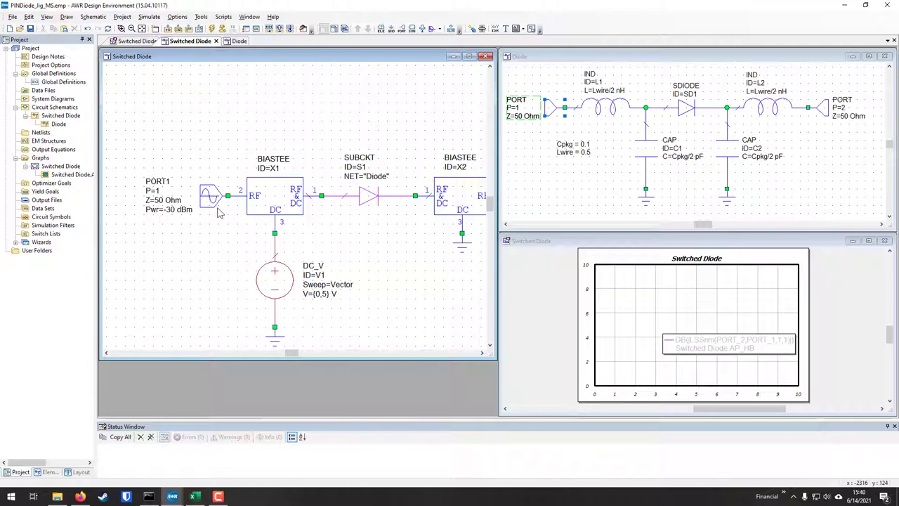
{"action": "left_click", "coordinate": [373, 199]}
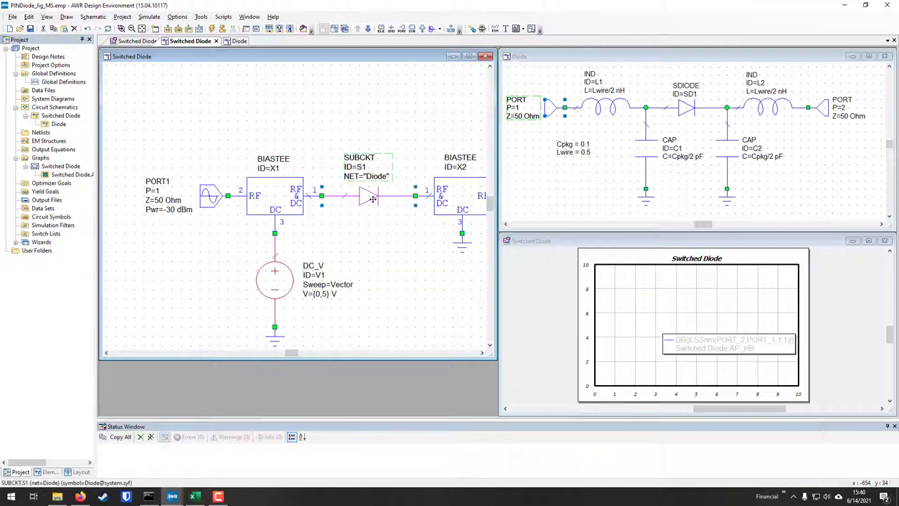
- Examine the 1-tone HB source parameters of PORT1 without editing them, and select the DC voltage source V1
{"action": "double_click", "coordinate": [215, 202]}
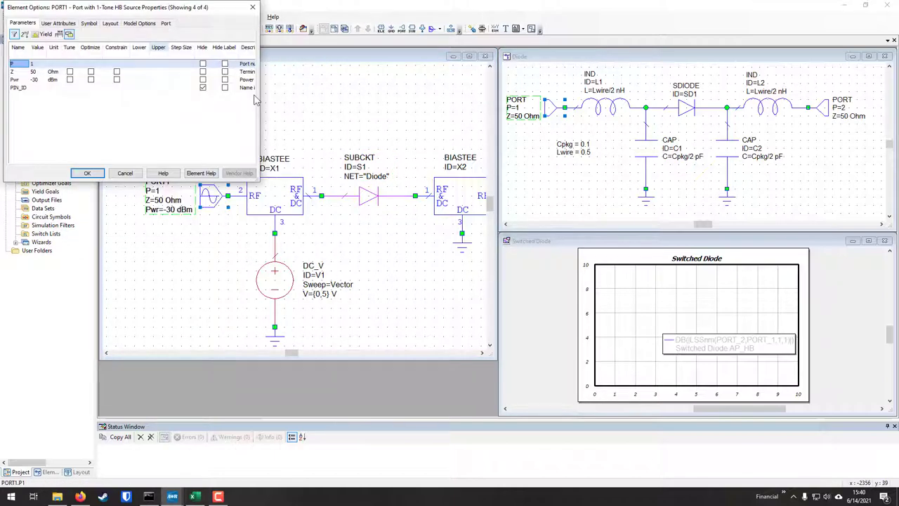
{"action": "left_click_drag", "start_coordinate": [102, 11], "coordinate": [286, 148]}
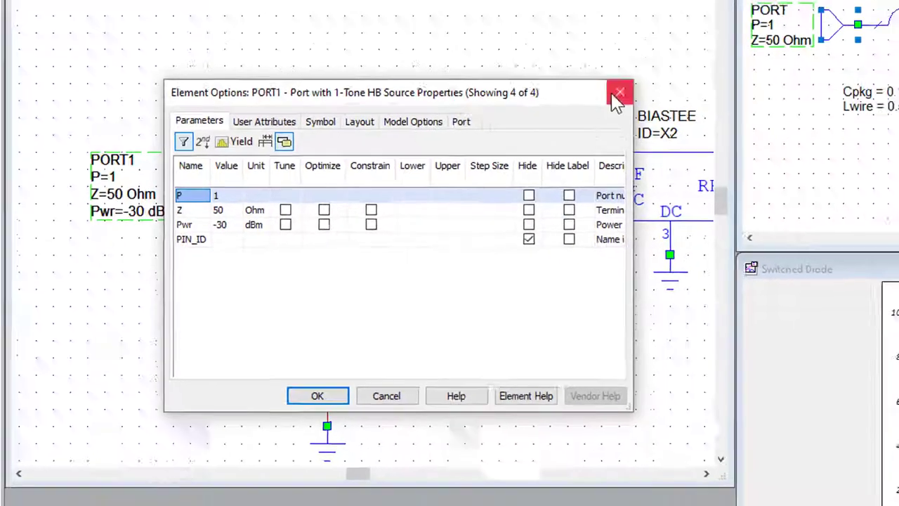
{"action": "left_click", "coordinate": [707, 68]}
{"action": "left_click", "coordinate": [276, 295]}
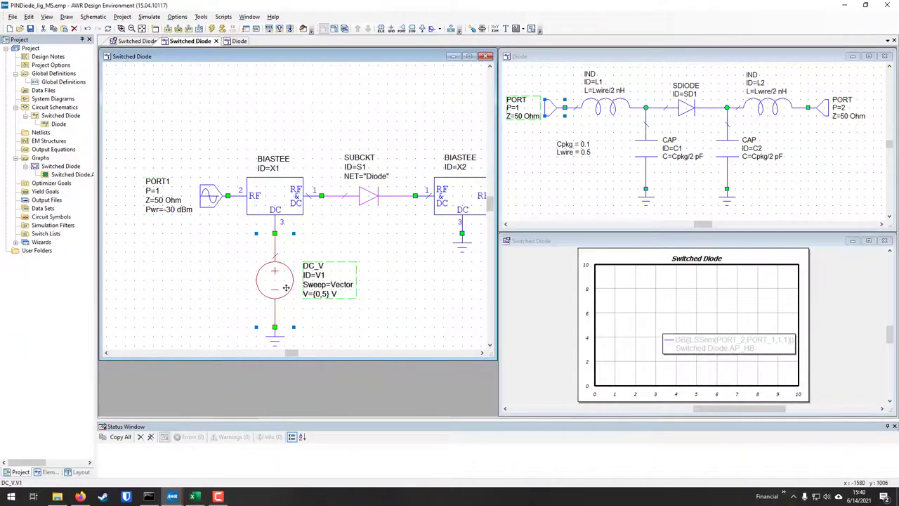
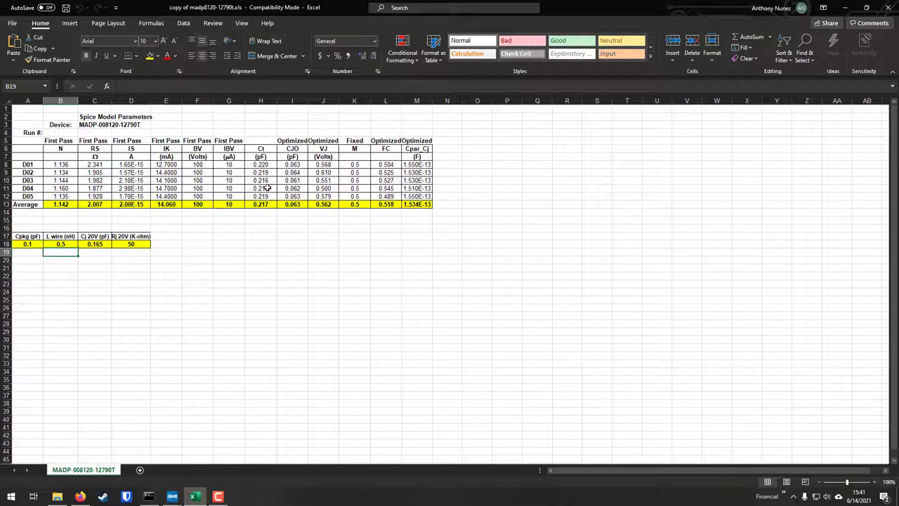
- Return to AWR Design Environment and check SDIODE SD1's parameters, including N and RS, against the spreadsheet's SPICE values without editing them
{"action": "left_click_drag", "start_coordinate": [345, 11], "coordinate": [898, 76]}
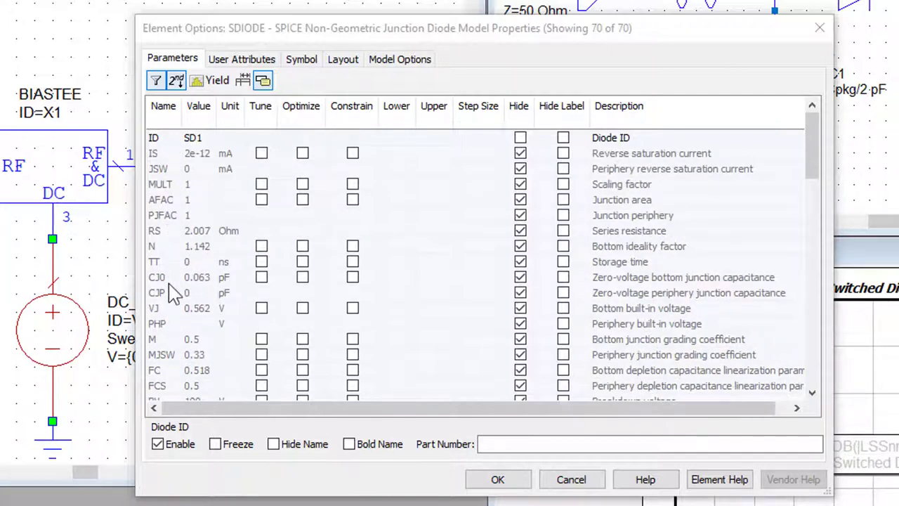
{"action": "left_click", "coordinate": [173, 249]}
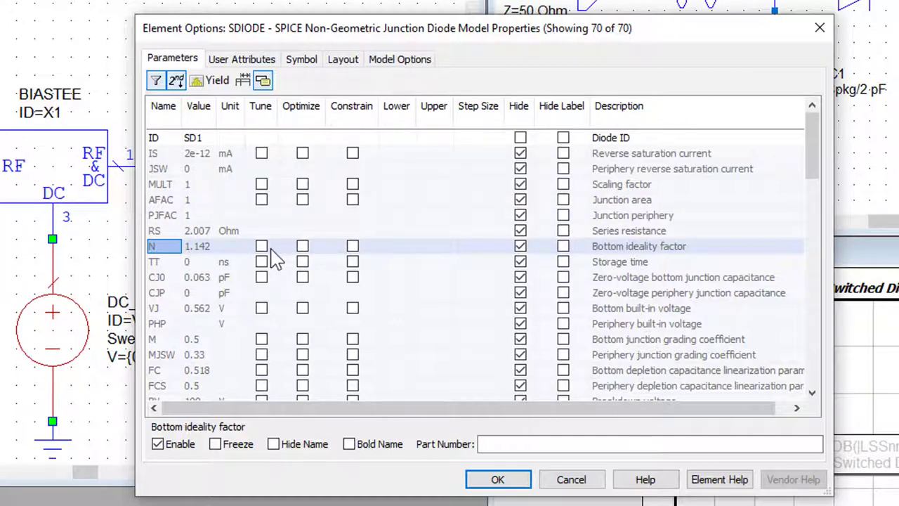
{"action": "left_click", "coordinate": [198, 232]}
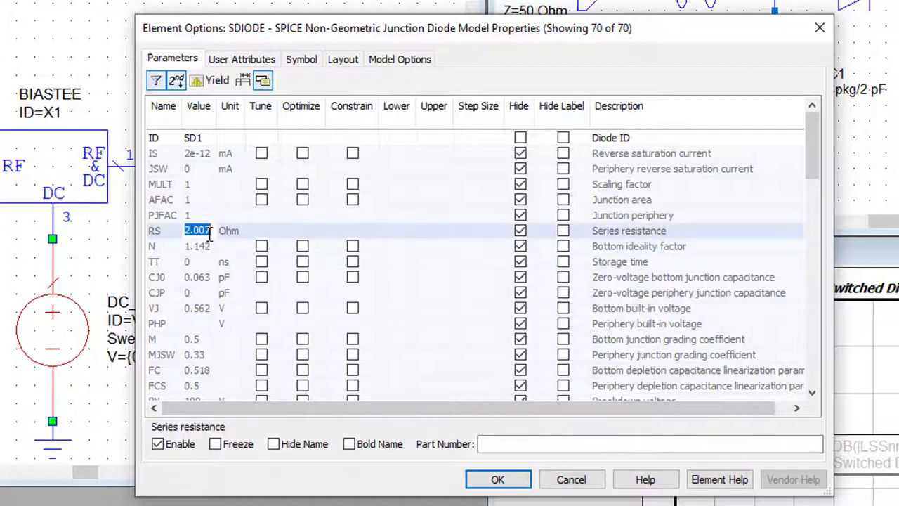
{"action": "scroll", "coordinate": [232, 218], "scroll_direction": "down", "scroll_amount": 4}
{"action": "scroll", "coordinate": [242, 264], "scroll_direction": "down", "scroll_amount": 2}
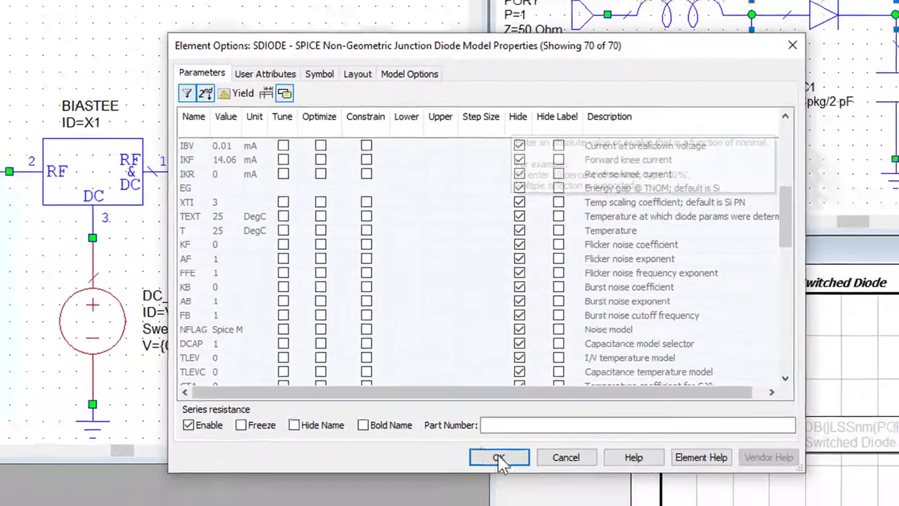
{"action": "left_click", "coordinate": [499, 479]}
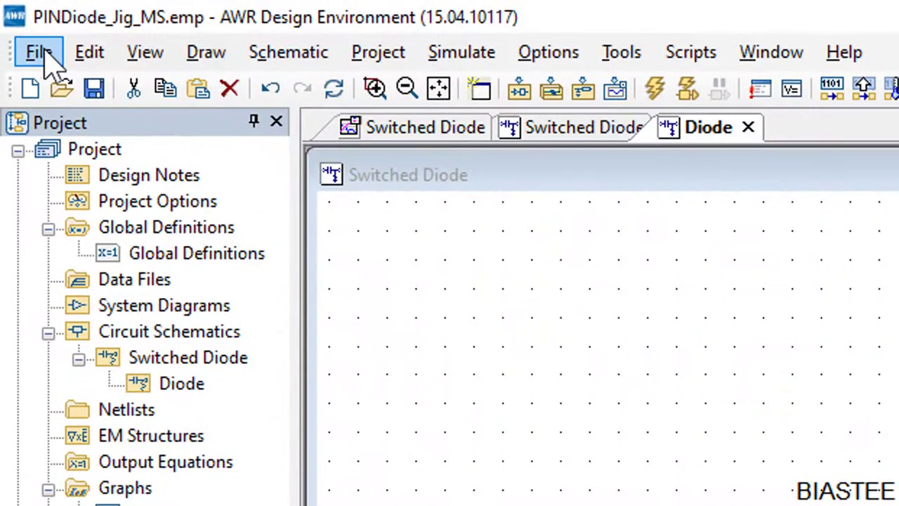
- Search the example projects for "diode" and locate Diode_Characterization.emp without opening it
{"action": "left_click", "coordinate": [44, 54]}
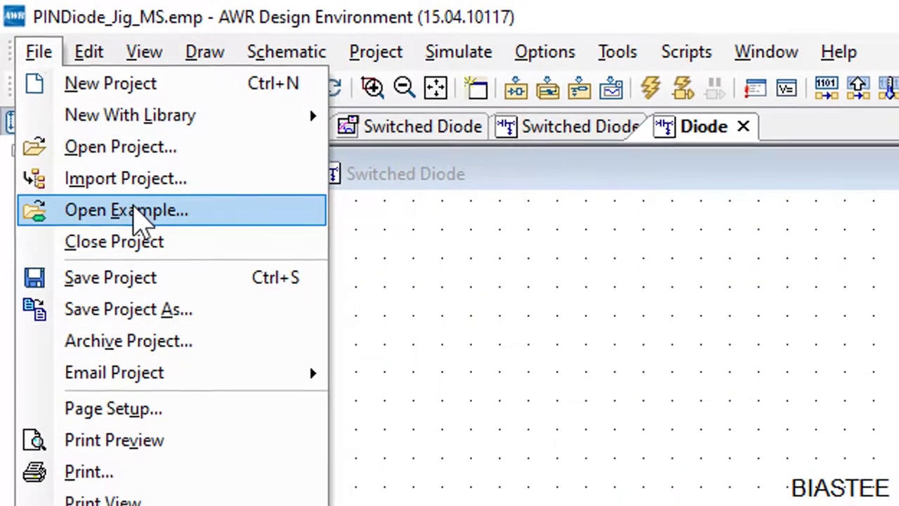
{"action": "left_click", "coordinate": [138, 221]}
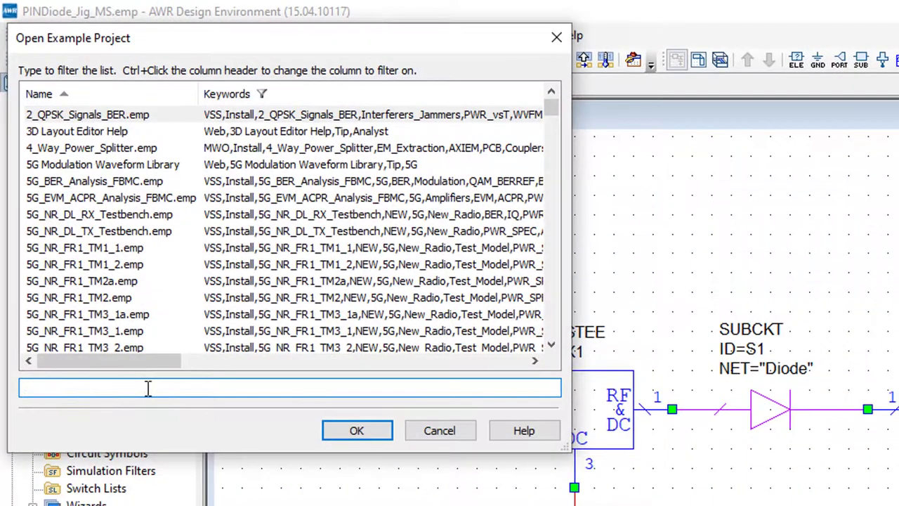
{"action": "type", "text": "diode"}
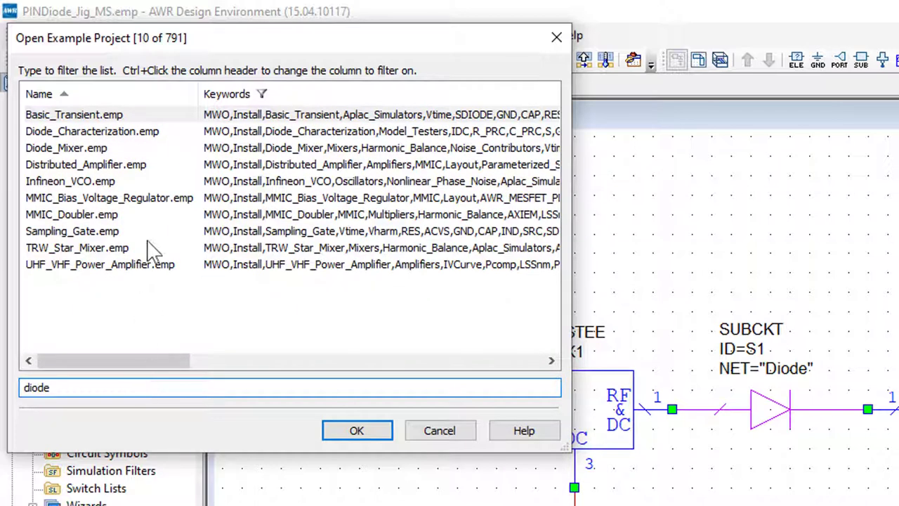
{"action": "left_click", "coordinate": [120, 133]}
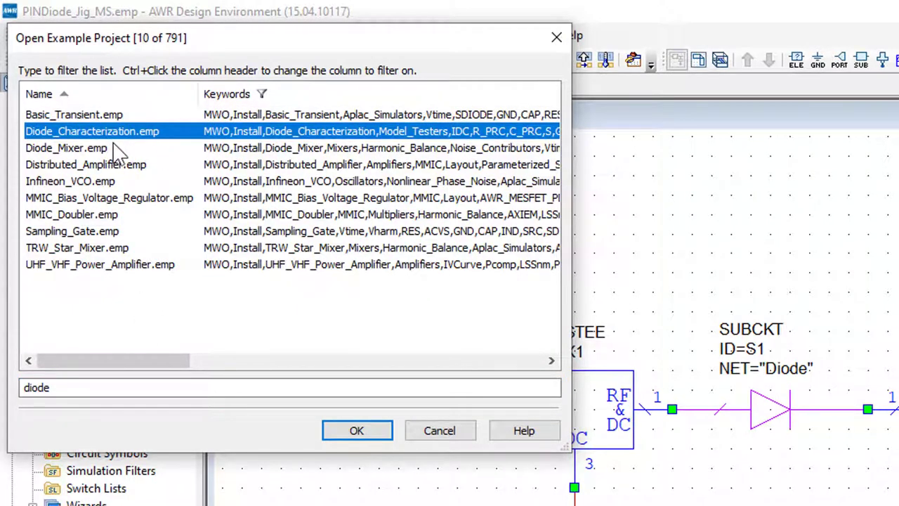
{"action": "left_click", "coordinate": [430, 430]}
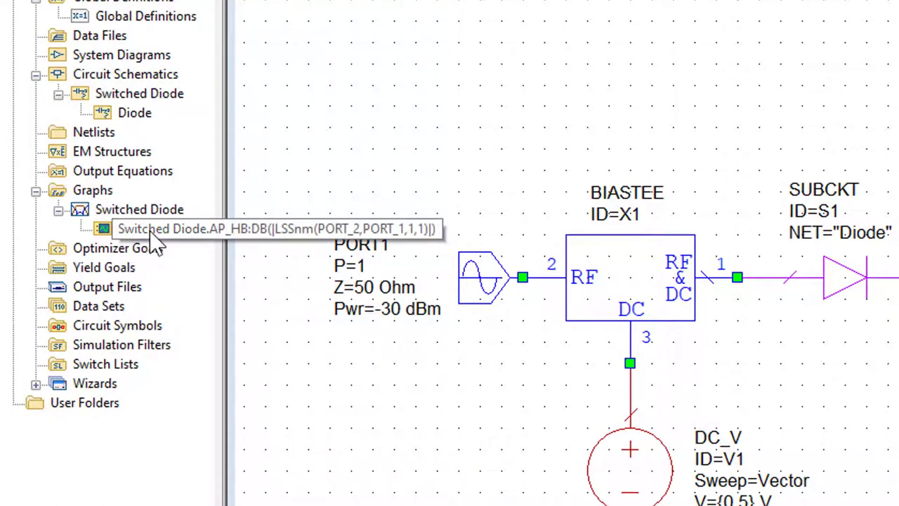
- Open the Switched Diode graph's LSSnm measurement for modification and look through its Linear and Nonlinear measurement types
{"action": "left_click", "coordinate": [150, 231]}
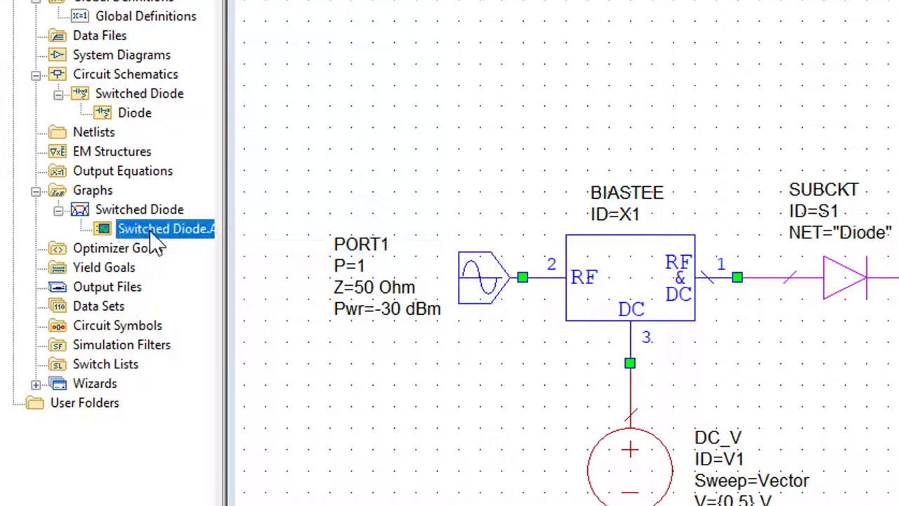
{"action": "double_click", "coordinate": [149, 232]}
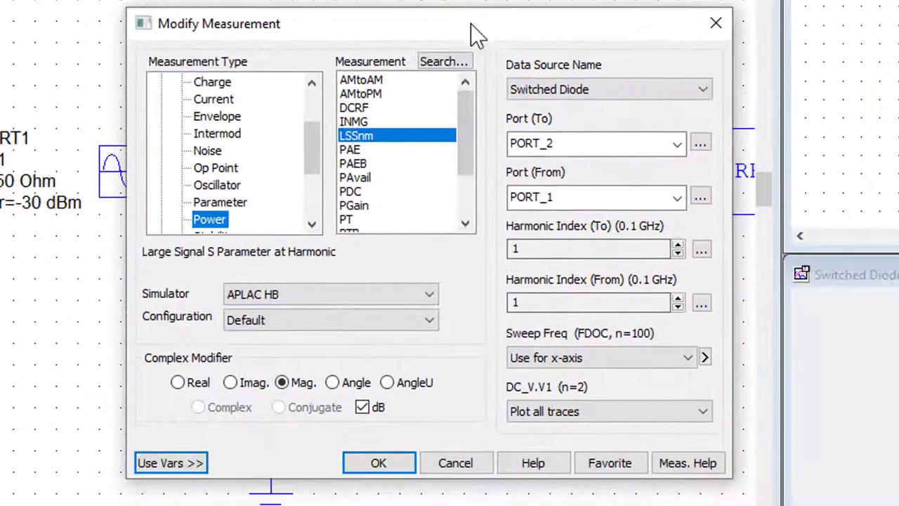
{"action": "left_click_drag", "start_coordinate": [311, 152], "coordinate": [311, 131]}
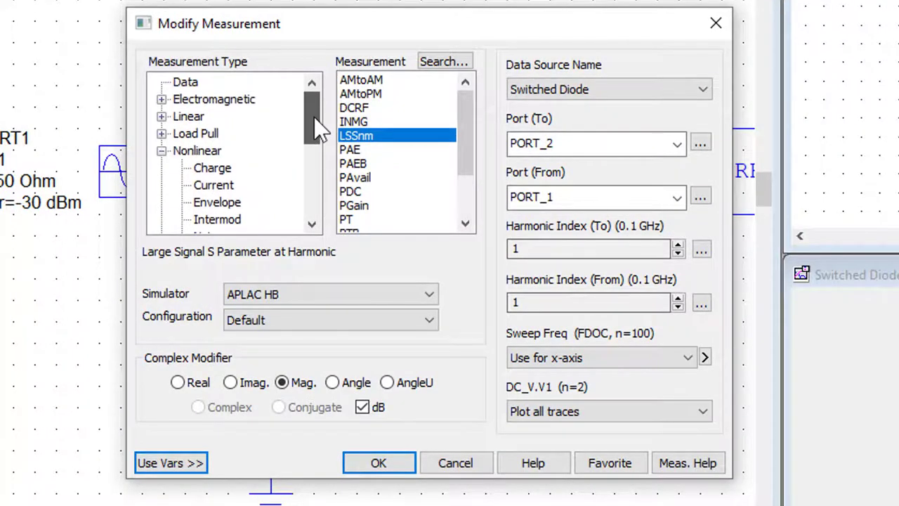
{"action": "left_click", "coordinate": [162, 117]}
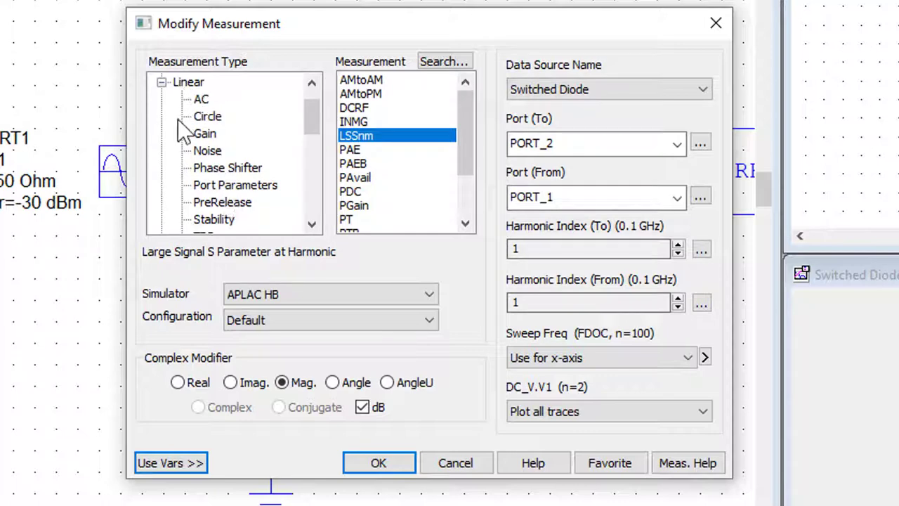
{"action": "left_click", "coordinate": [162, 83]}
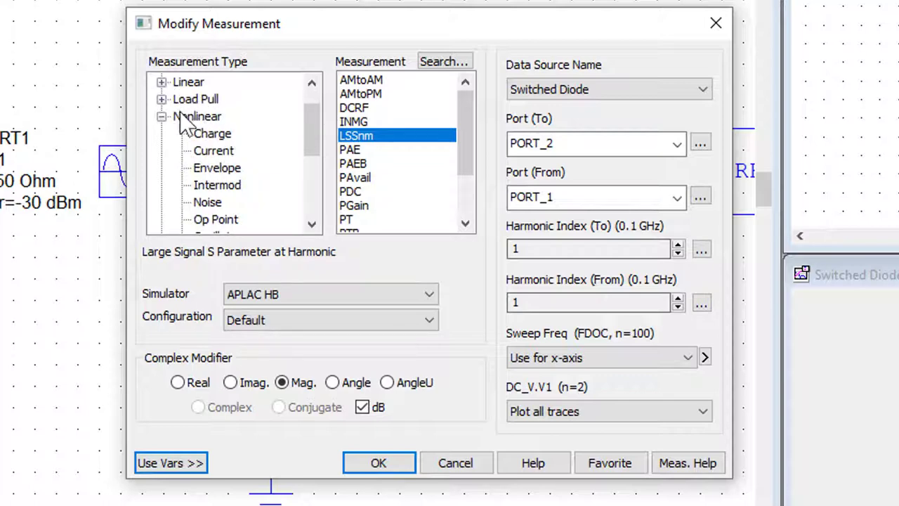
{"action": "scroll", "coordinate": [313, 165], "scroll_direction": "down", "scroll_amount": 2}
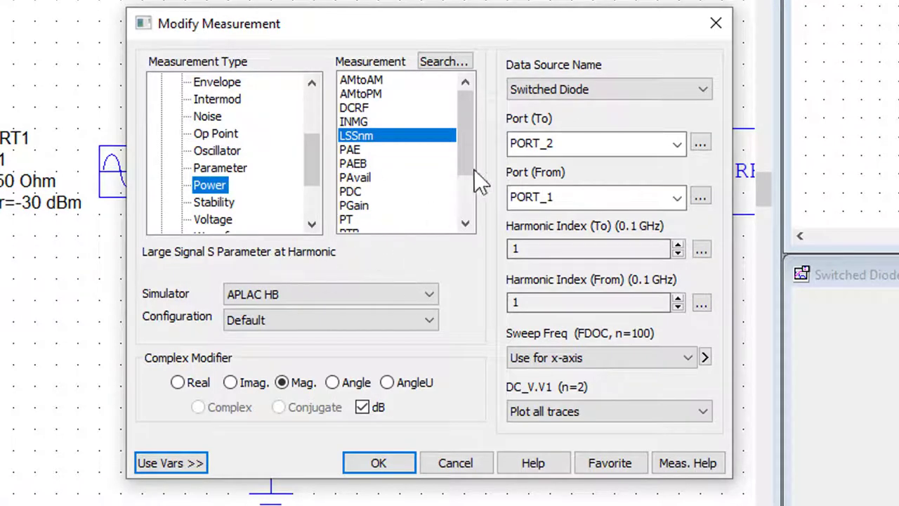
- Check the Port (To) and DC_V.V1 sweep choices, keep PORT_2 and Plot all traces, and accept the LSSnm measurement
{"action": "left_click", "coordinate": [569, 146]}
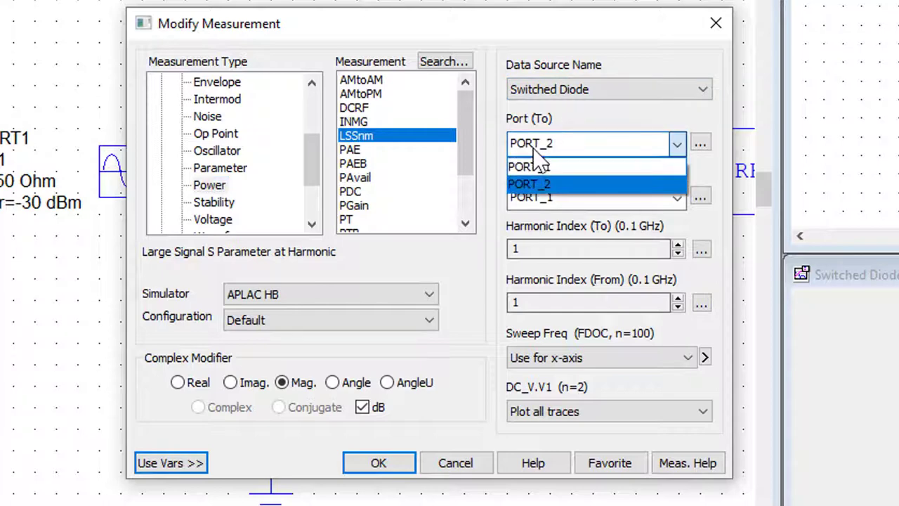
{"action": "left_click", "coordinate": [569, 182]}
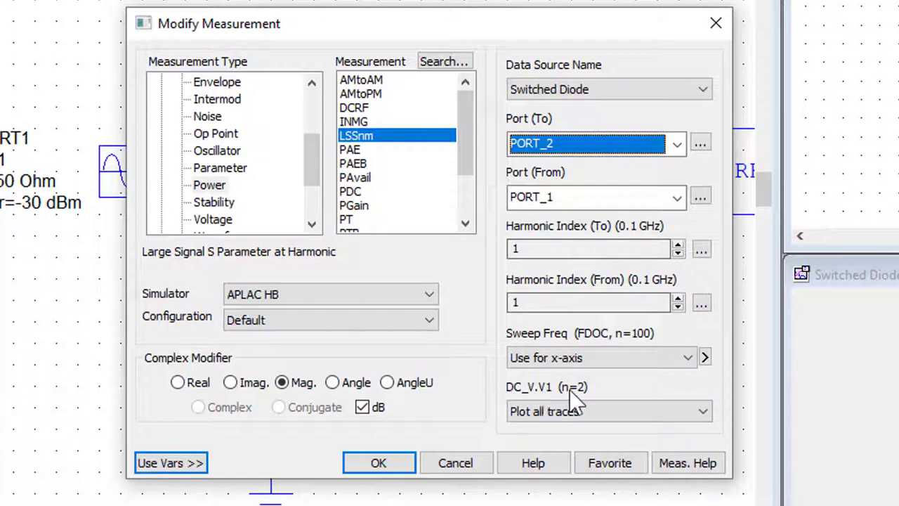
{"action": "left_click", "coordinate": [576, 411]}
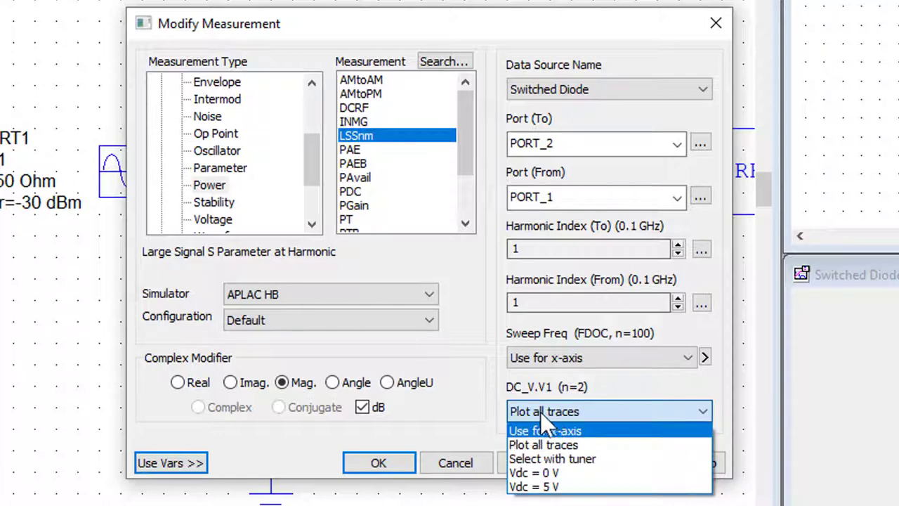
{"action": "left_click", "coordinate": [603, 411]}
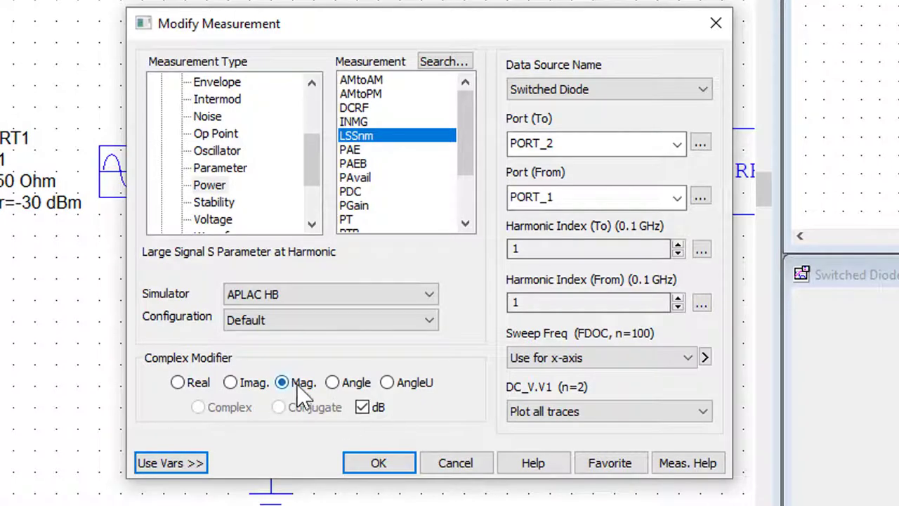
{"action": "left_click", "coordinate": [376, 461]}
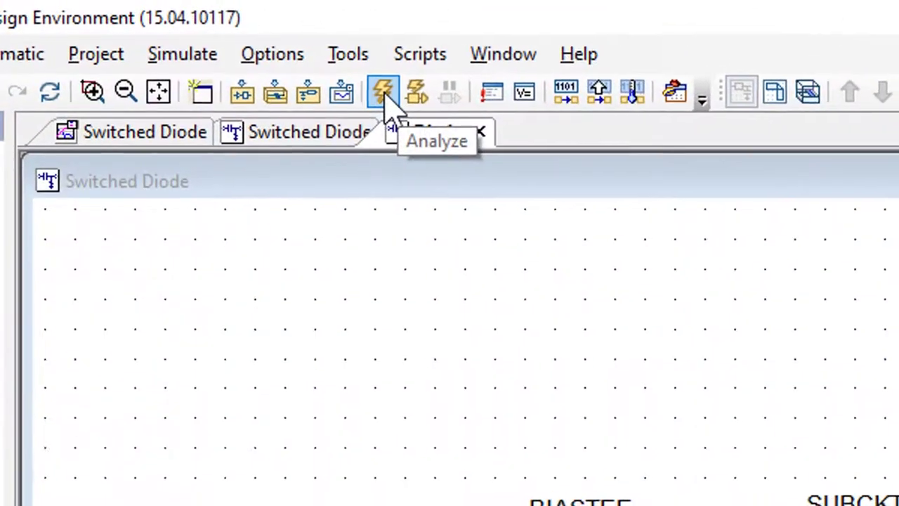
- Analyze the project, maximize the Switched Diode graph, and close the simulation window
{"action": "left_click", "coordinate": [384, 93]}
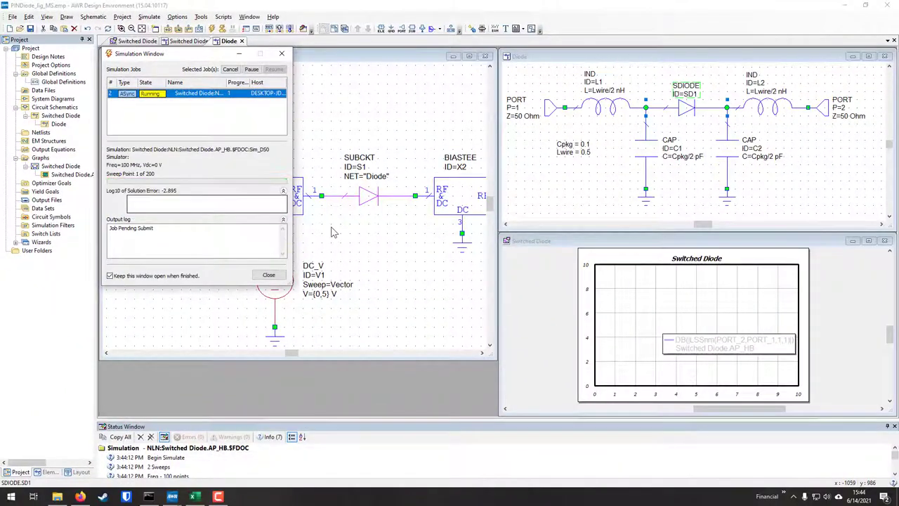
{"action": "left_click", "coordinate": [869, 241]}
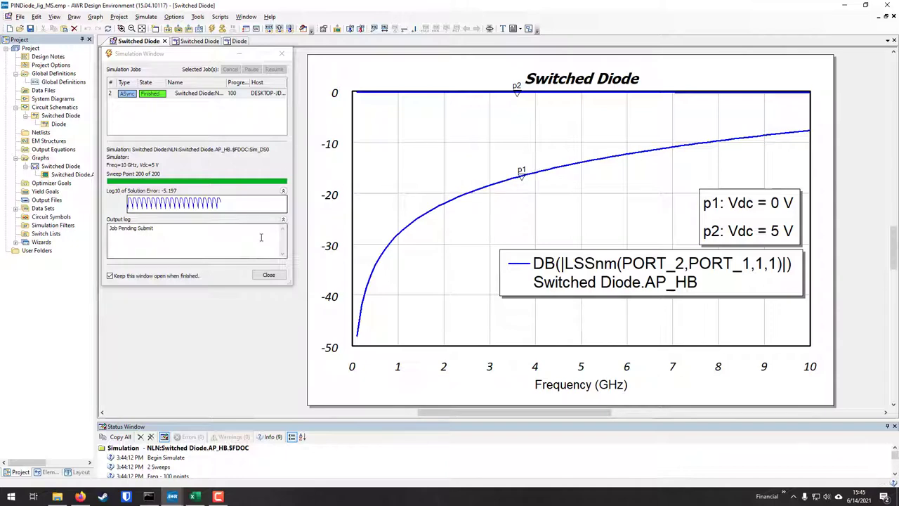
{"action": "left_click", "coordinate": [269, 275]}
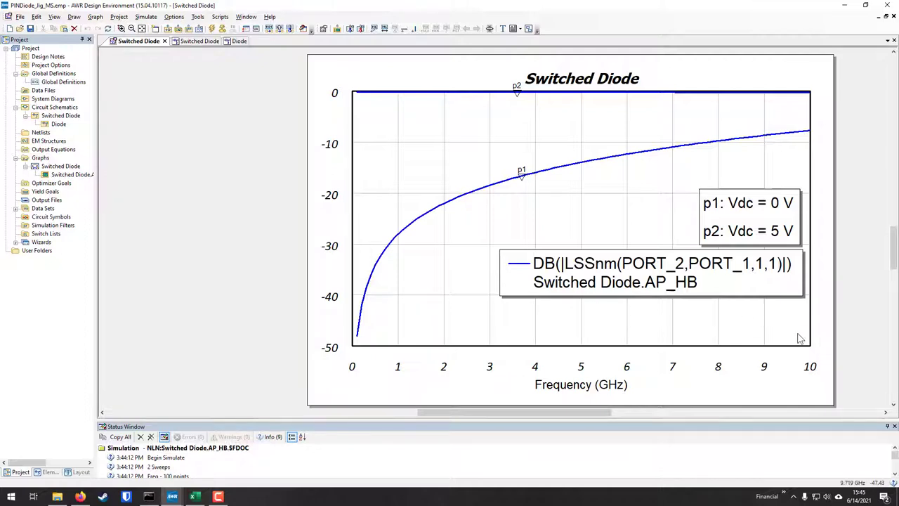
{"action": "scroll", "coordinate": [534, 231], "scroll_direction": "right", "scroll_amount": 2}
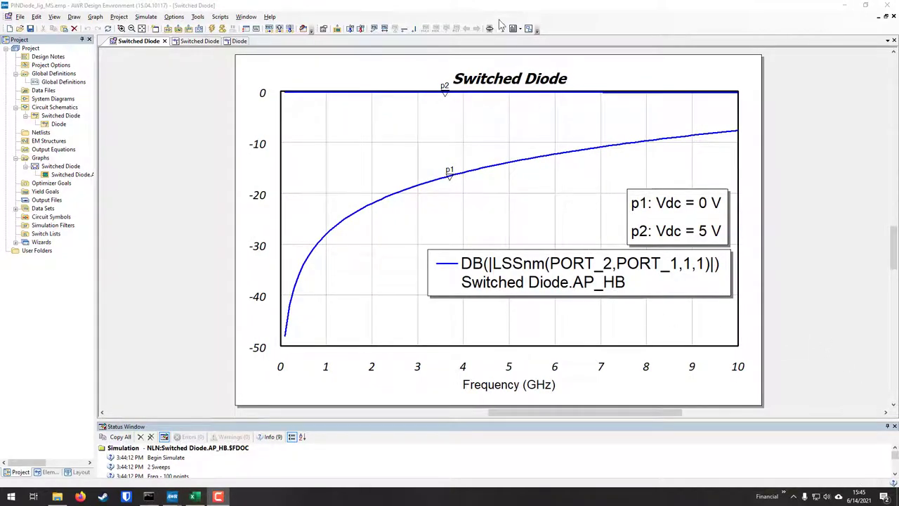
- Switch to the AWR window with the untitled project, filter the example projects by "diode", and open Diode_Characterization.emp
{"action": "left_click_drag", "start_coordinate": [495, 12], "coordinate": [898, 168]}
{"action": "mouse_move", "coordinate": [172, 496]}
{"action": "left_click", "coordinate": [132, 460]}
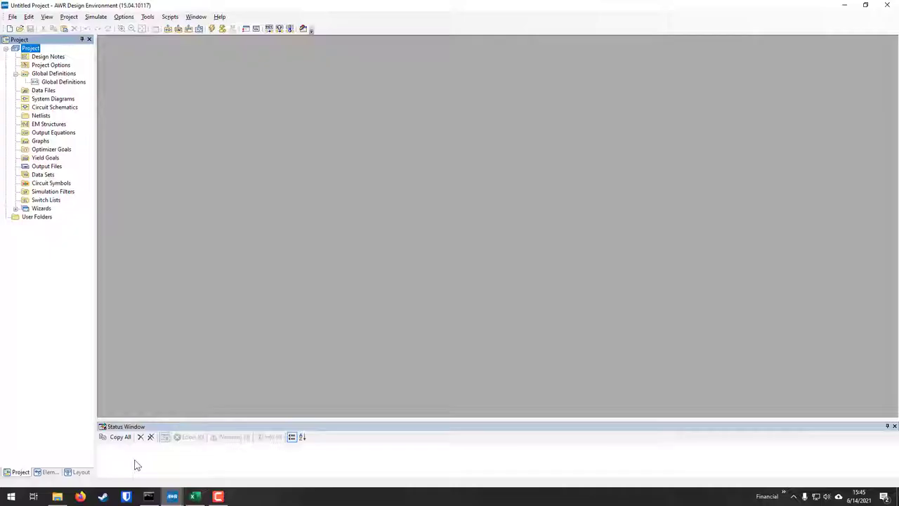
{"action": "left_click", "coordinate": [12, 16]}
{"action": "left_click", "coordinate": [30, 69]}
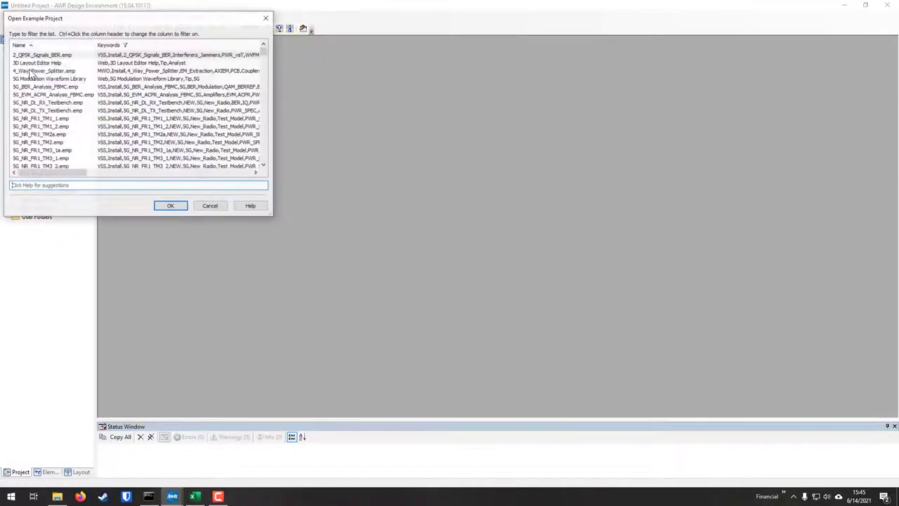
{"action": "type", "text": "diode"}
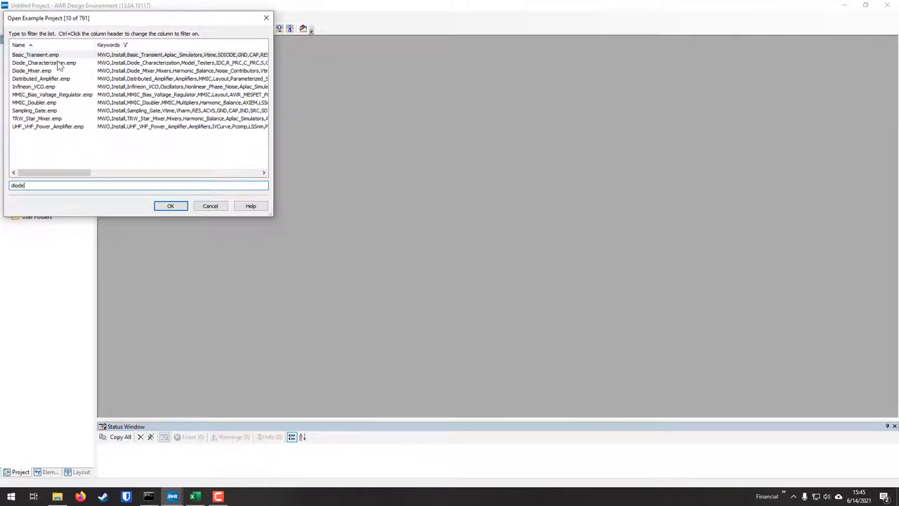
{"action": "left_click", "coordinate": [59, 63]}
{"action": "left_click", "coordinate": [169, 208]}
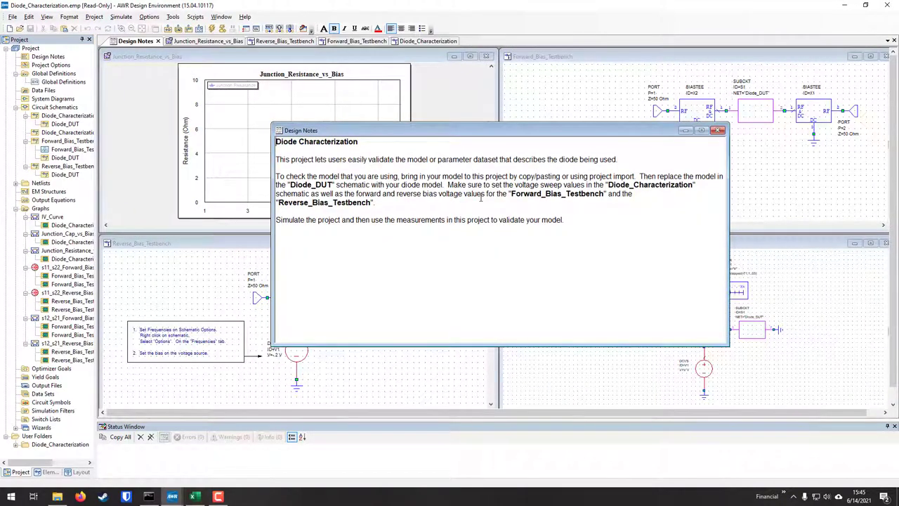
- Close the Design Notes, then open the Diode_DUT schematic used by the bias testbenches and maximize it
{"action": "left_click", "coordinate": [719, 132]}
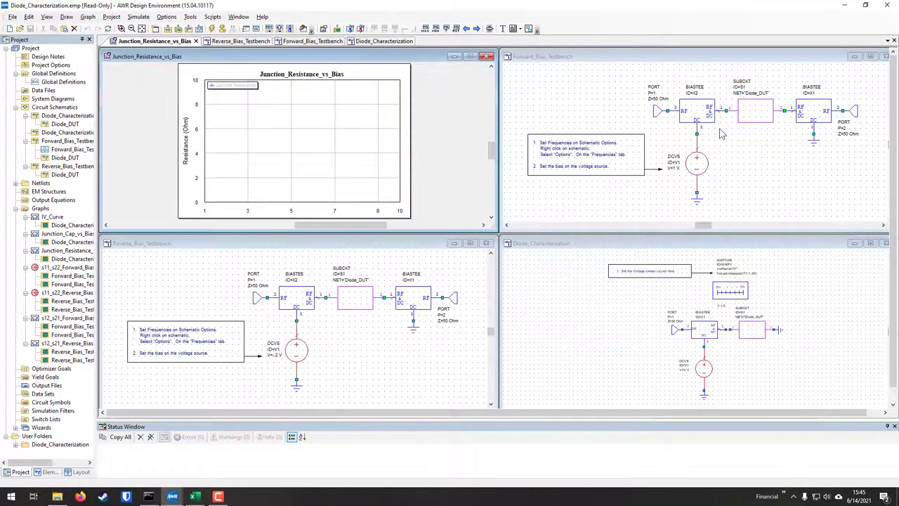
{"action": "left_click", "coordinate": [743, 182]}
{"action": "left_click", "coordinate": [756, 112]}
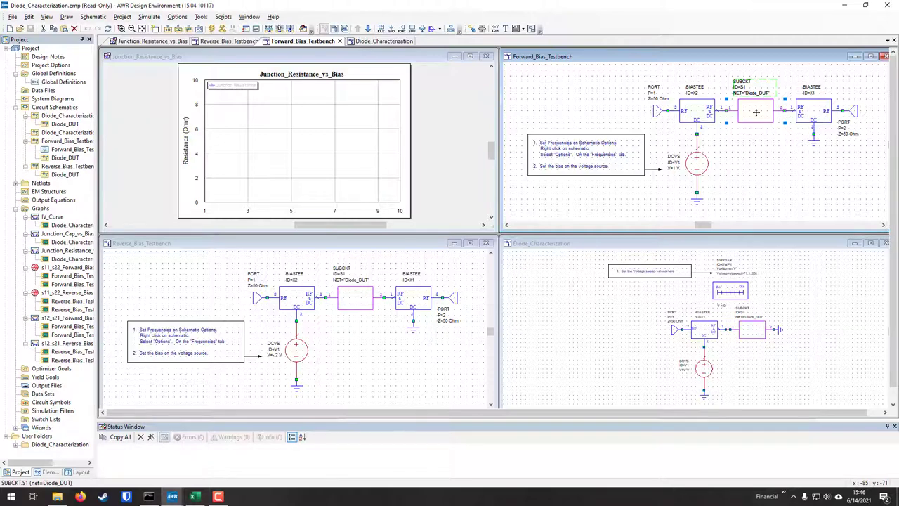
{"action": "left_click", "coordinate": [757, 142]}
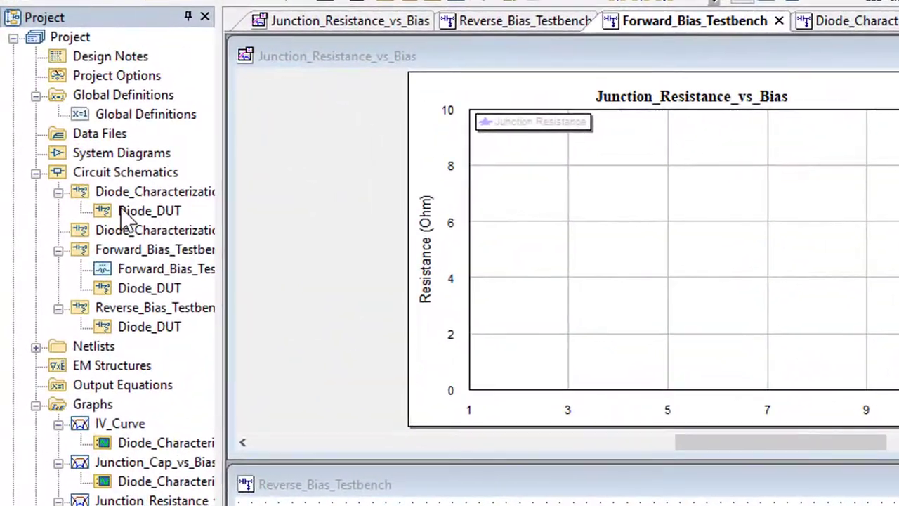
{"action": "left_click", "coordinate": [73, 128]}
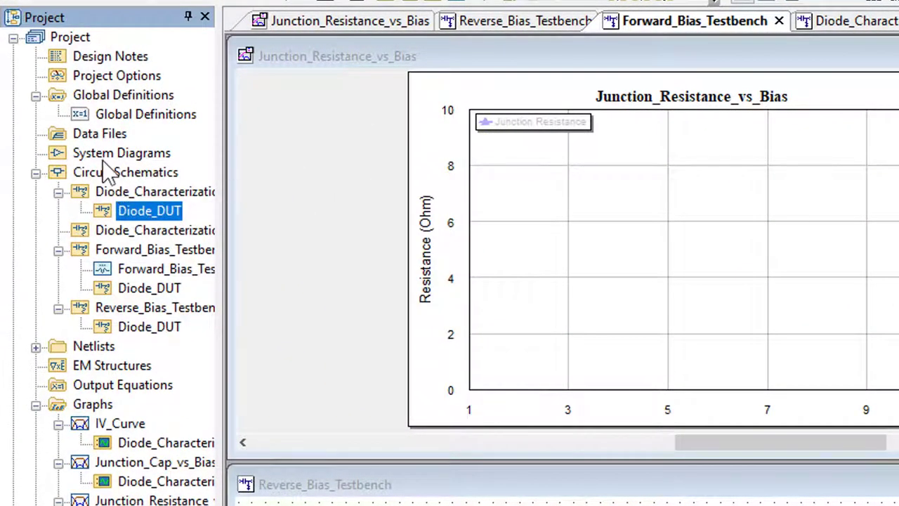
{"action": "double_click", "coordinate": [139, 292]}
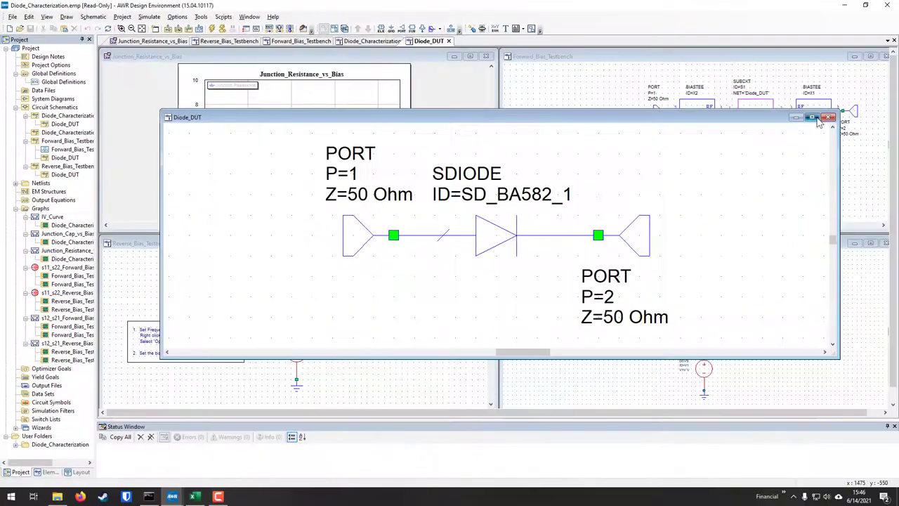
{"action": "left_click", "coordinate": [813, 118]}
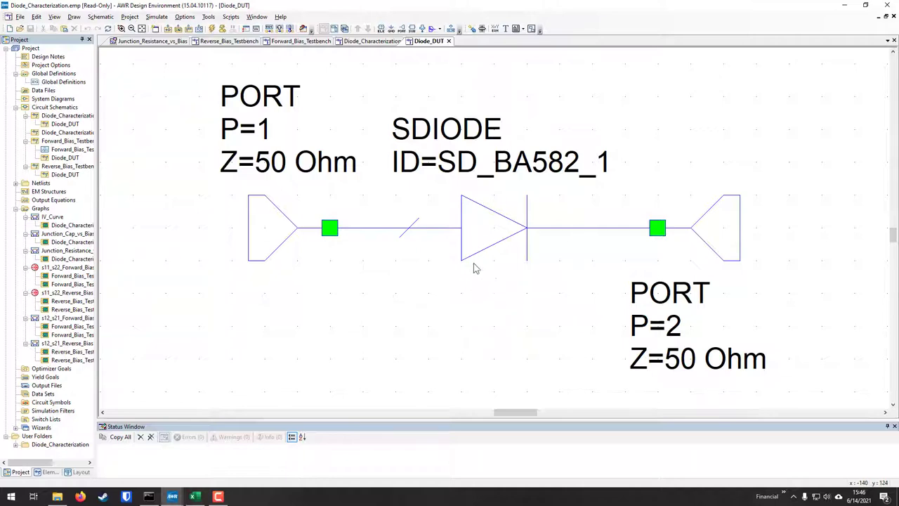
- Review the SDIODE element's full parameter list, including the secondary parameters, and leave it without changes
{"action": "left_click", "coordinate": [495, 262]}
{"action": "right_click", "coordinate": [495, 263]}
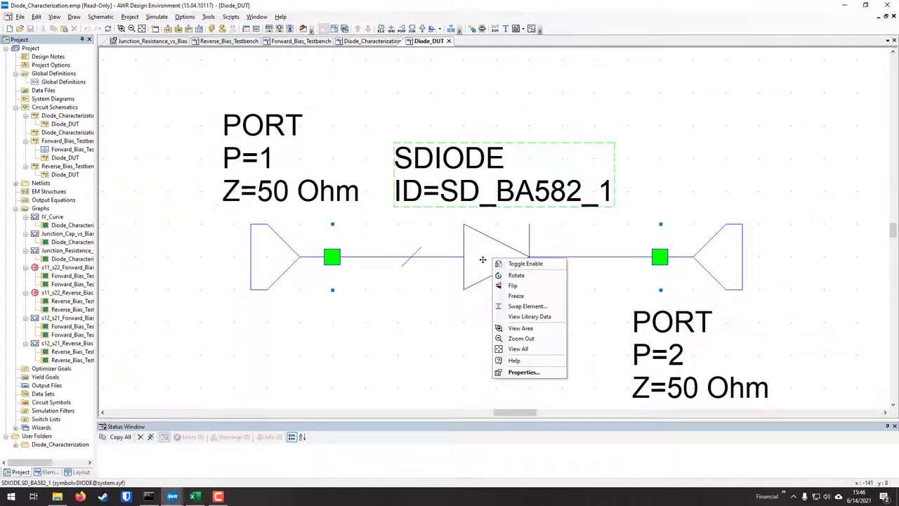
{"action": "left_click", "coordinate": [483, 260]}
{"action": "double_click", "coordinate": [482, 257]}
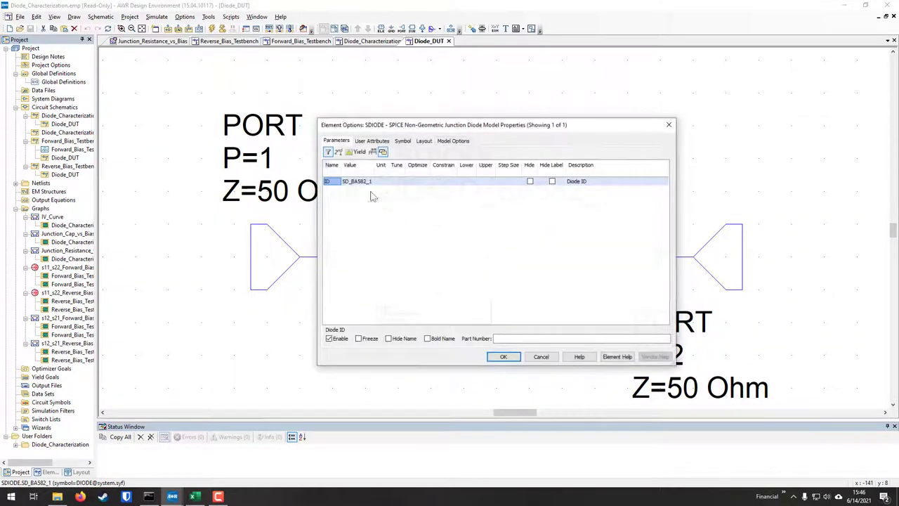
{"action": "left_click", "coordinate": [337, 151]}
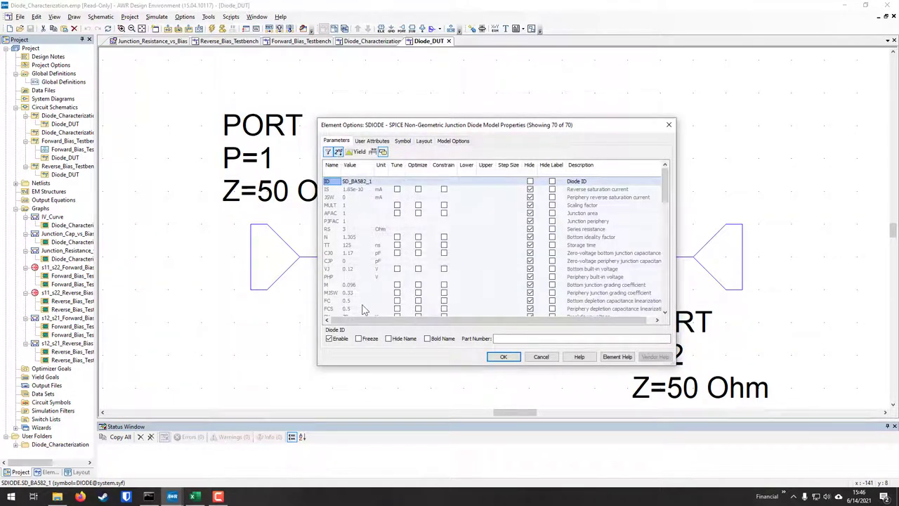
{"action": "left_click", "coordinate": [550, 358]}
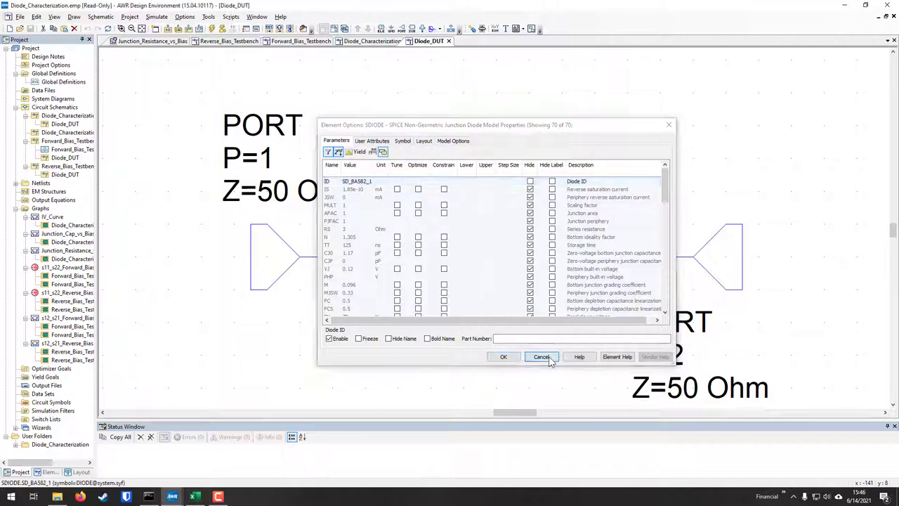
- Move both ports outward from the SDIODE and delete the wires connecting them to it
{"action": "scroll", "coordinate": [528, 255], "scroll_direction": "down", "scroll_amount": 2}
{"action": "left_click", "coordinate": [355, 221]}
{"action": "left_click_drag", "start_coordinate": [355, 221], "coordinate": [287, 272]}
{"action": "left_click_drag", "start_coordinate": [573, 285], "coordinate": [819, 246]}
{"action": "left_click_drag", "start_coordinate": [378, 250], "coordinate": [242, 249]}
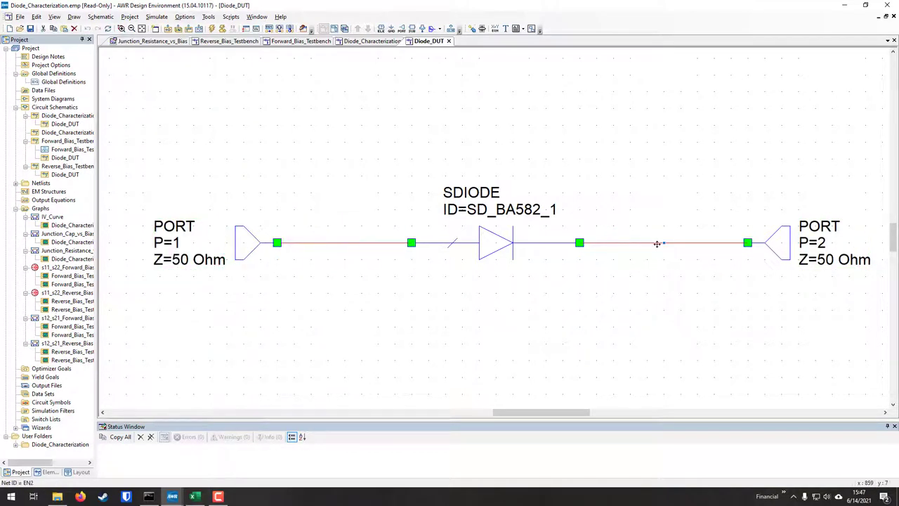
{"action": "key", "text": "Delete"}
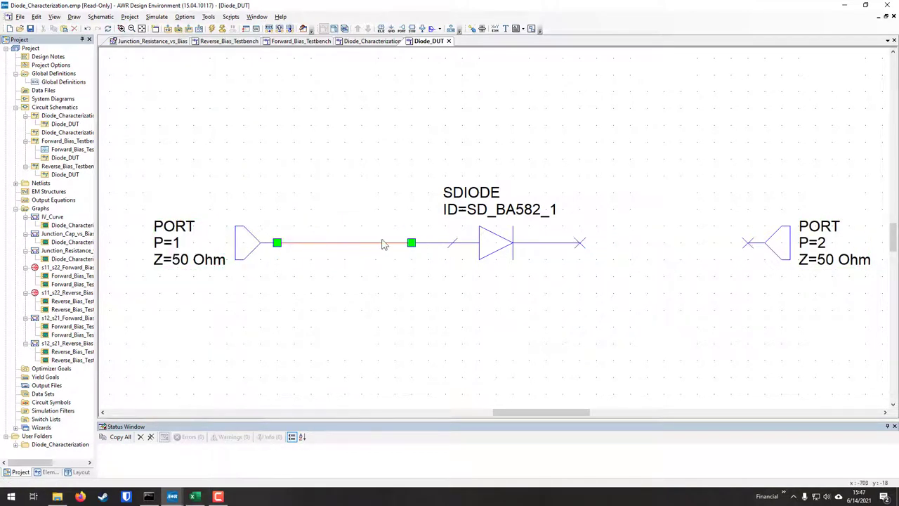
{"action": "key", "text": "Delete"}
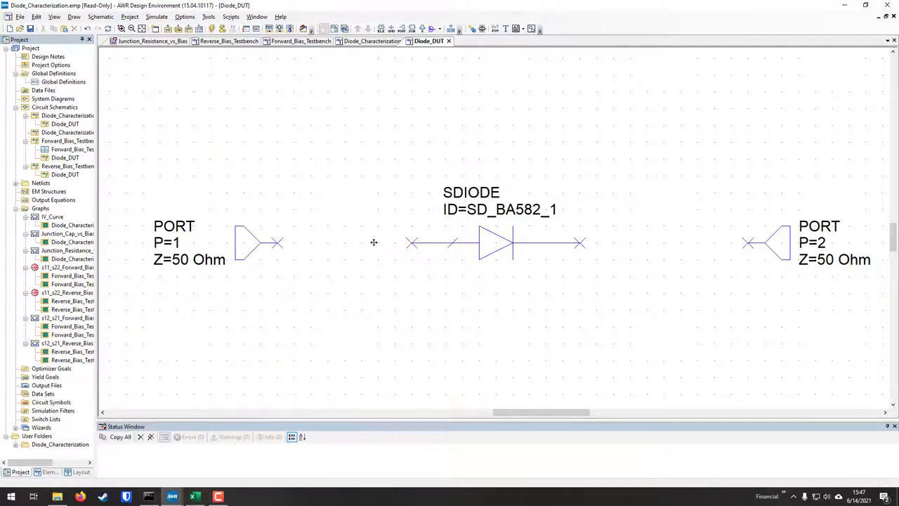
{"action": "left_click", "coordinate": [253, 248]}
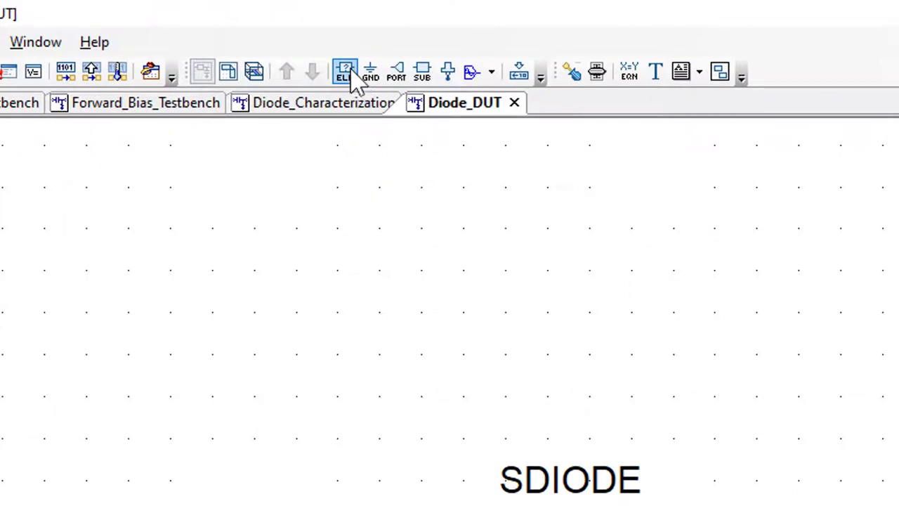
- Add a CAP element, Capacitor (Closed Form), to the Diode_DUT schematic below the SDIODE
{"action": "left_click", "coordinate": [346, 72]}
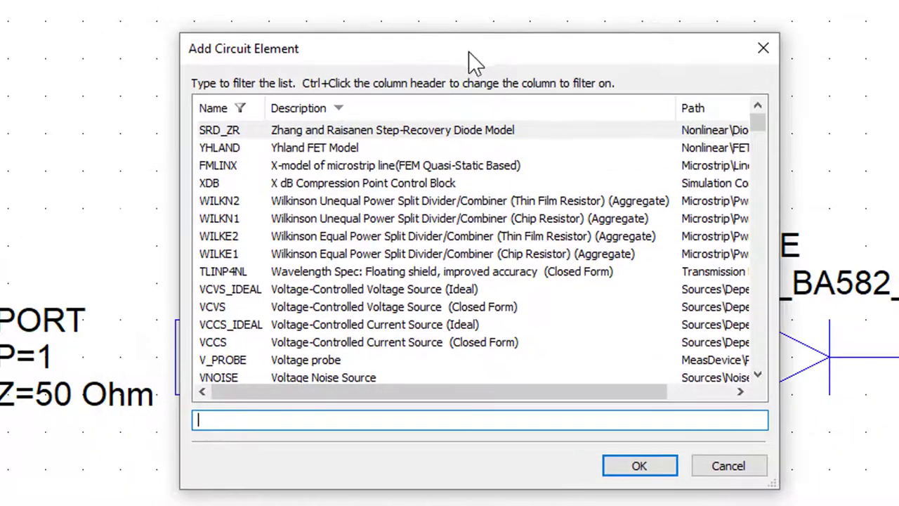
{"action": "left_click_drag", "start_coordinate": [468, 51], "coordinate": [425, 65]}
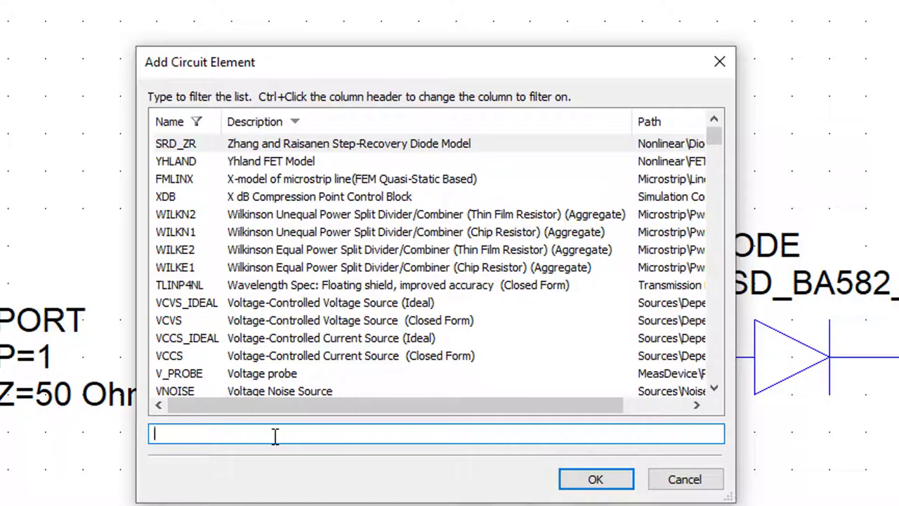
{"action": "type", "text": "cap"}
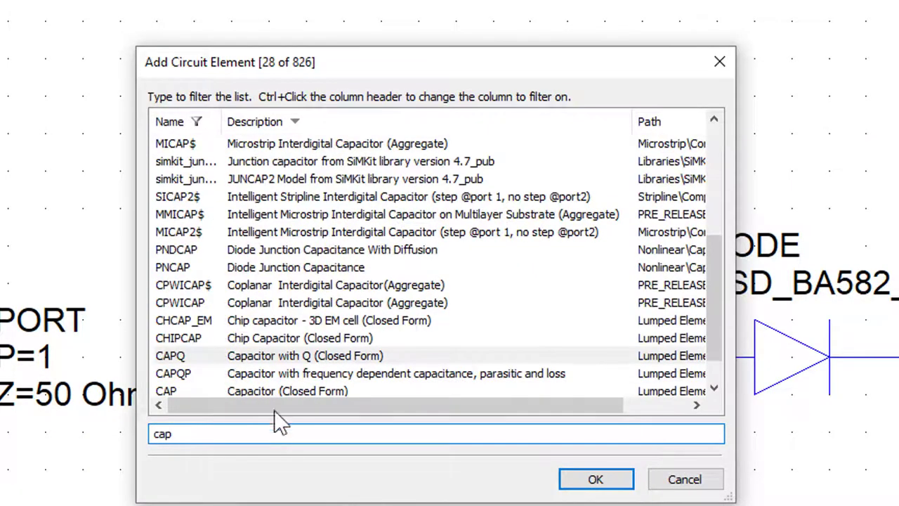
{"action": "scroll", "coordinate": [316, 344], "scroll_direction": "down", "scroll_amount": 1}
{"action": "left_click", "coordinate": [266, 356]}
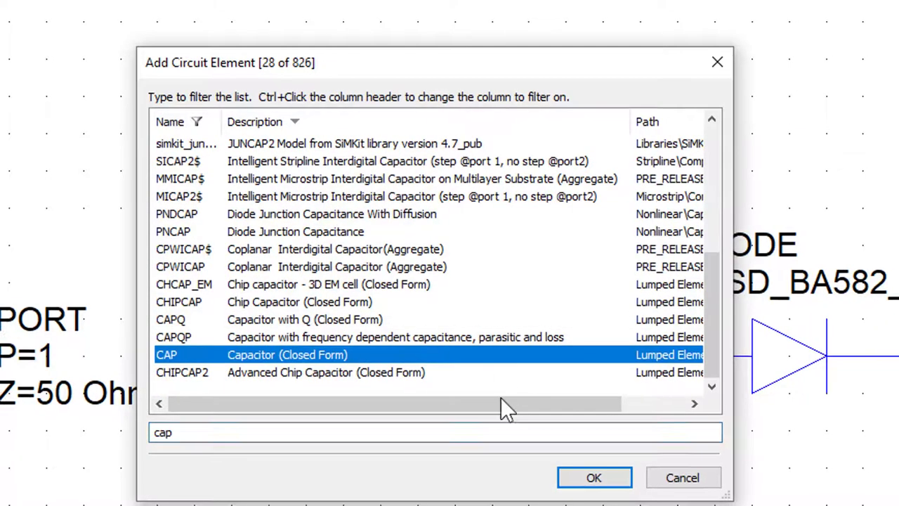
{"action": "left_click", "coordinate": [595, 478]}
{"action": "left_click", "coordinate": [411, 378]}
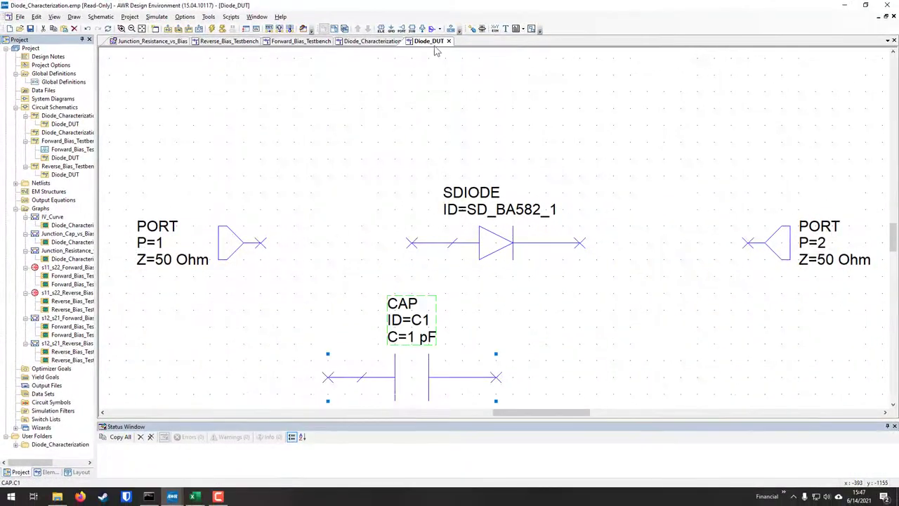
- Add an IND element, Inductor (Closed Form), to the schematic in the free space beside the capacitor
{"action": "left_click", "coordinate": [382, 29]}
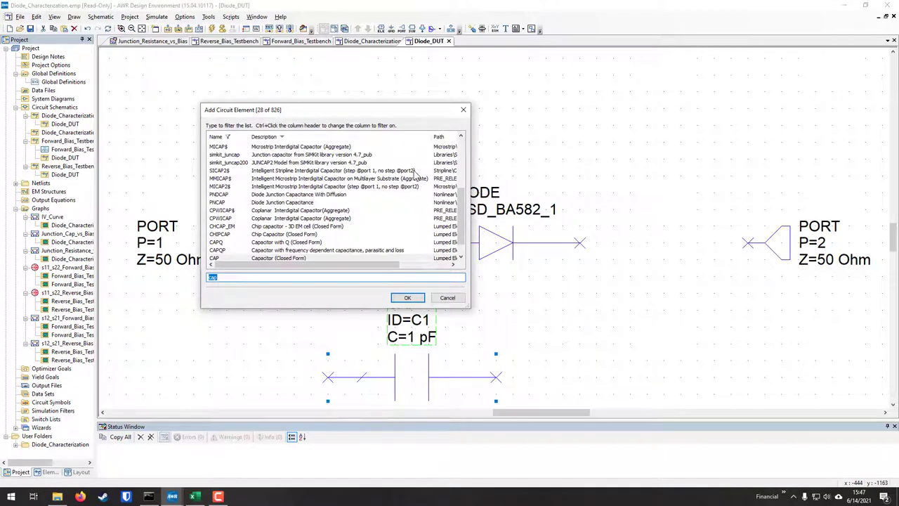
{"action": "type", "text": "ind"}
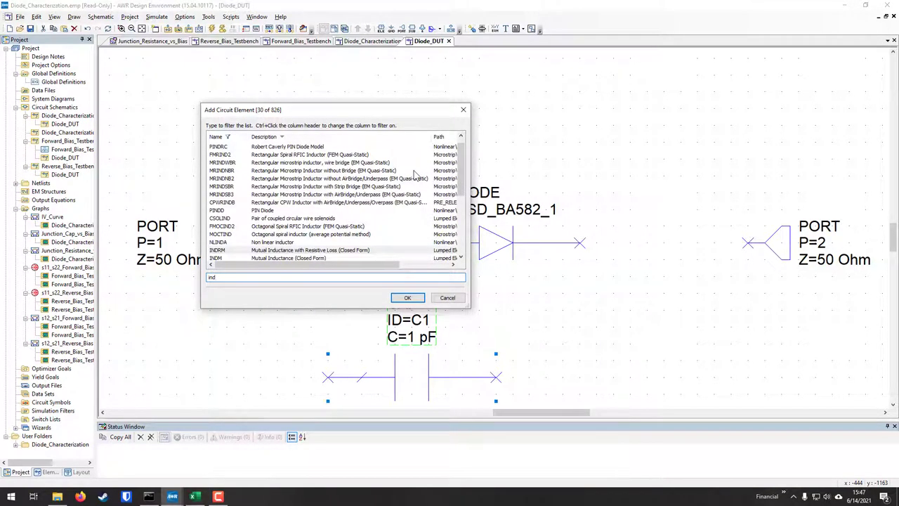
{"action": "scroll", "coordinate": [351, 209], "scroll_direction": "down", "scroll_amount": 2}
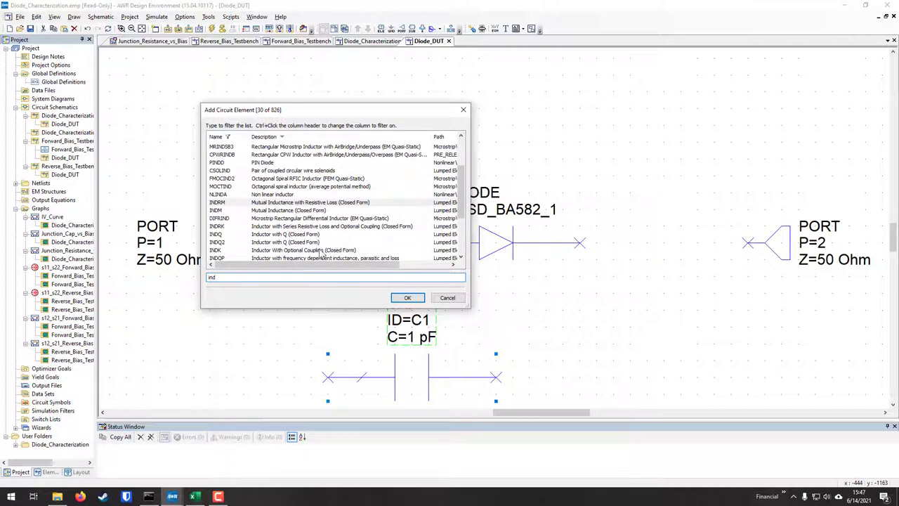
{"action": "left_click_drag", "start_coordinate": [463, 194], "coordinate": [463, 210]}
{"action": "left_click", "coordinate": [288, 234]}
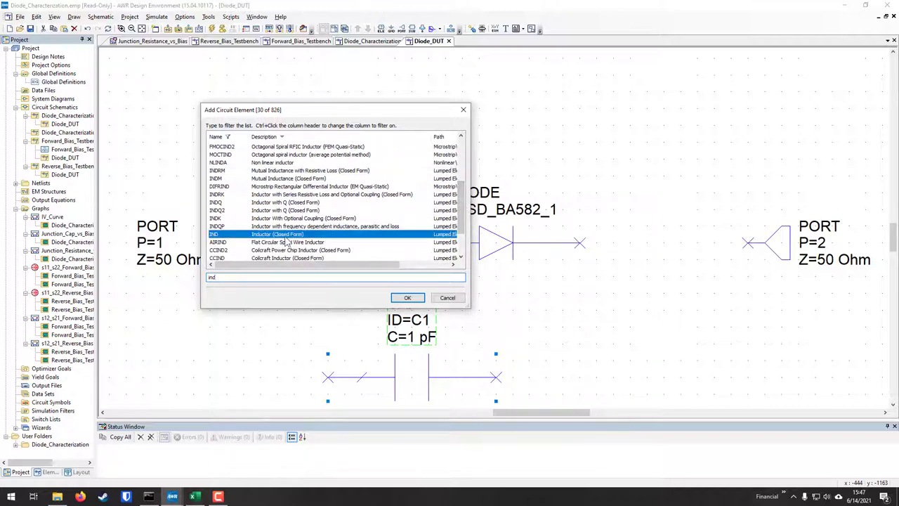
{"action": "left_click", "coordinate": [407, 297]}
{"action": "left_click", "coordinate": [608, 333]}
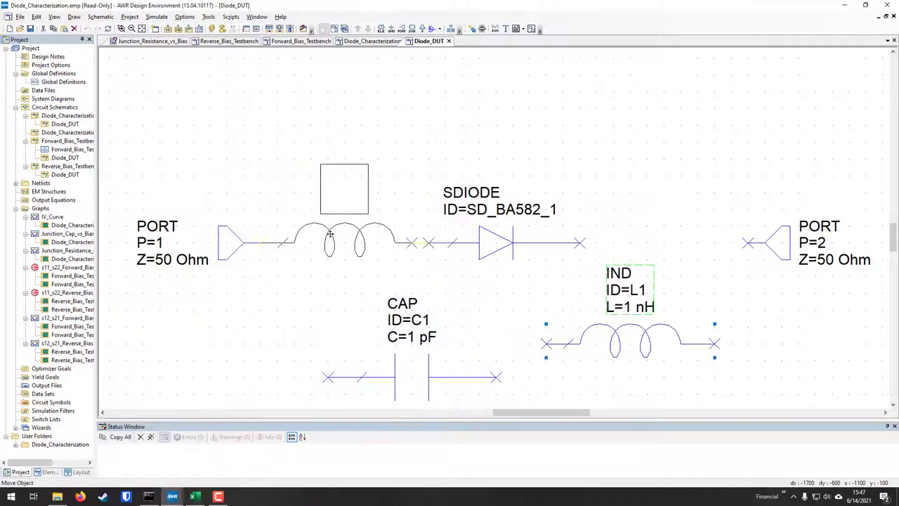
- Connect the inductor in series between port 1 and the SDIODE, and insert a copy between the SDIODE and port 2
{"action": "left_click", "coordinate": [323, 232]}
{"action": "left_click_drag", "start_coordinate": [236, 247], "coordinate": [167, 248]}
{"action": "left_click_drag", "start_coordinate": [336, 239], "coordinate": [303, 239]}
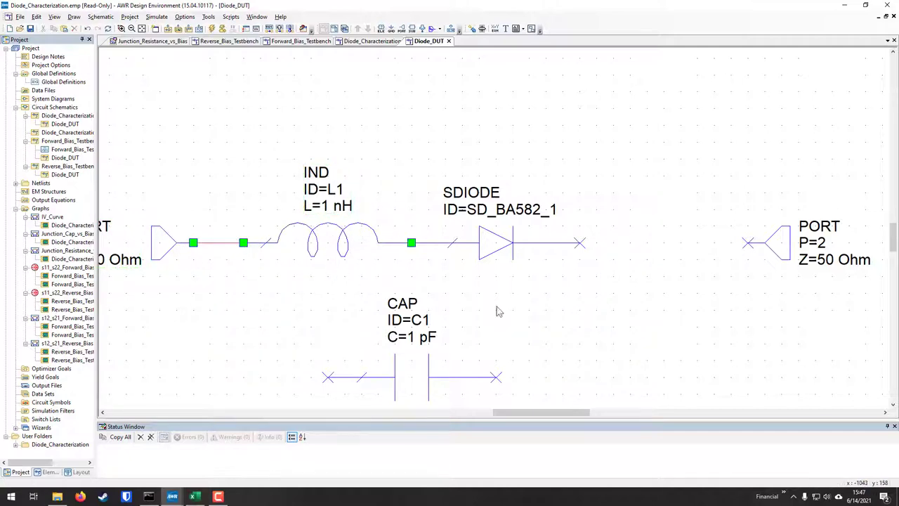
{"action": "key", "text": "ctrl+c"}
{"action": "key", "text": "ctrl+v"}
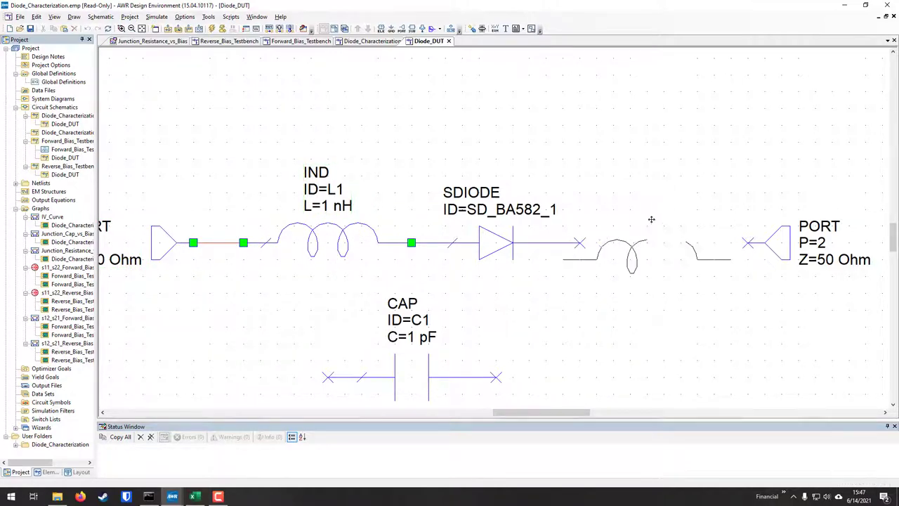
{"action": "left_click", "coordinate": [663, 243]}
- Rotate the capacitor to vertical, attach it to the node between L1 and the SDIODE, and attach a copy at the SDIODE–L2 node
{"action": "left_click", "coordinate": [420, 370]}
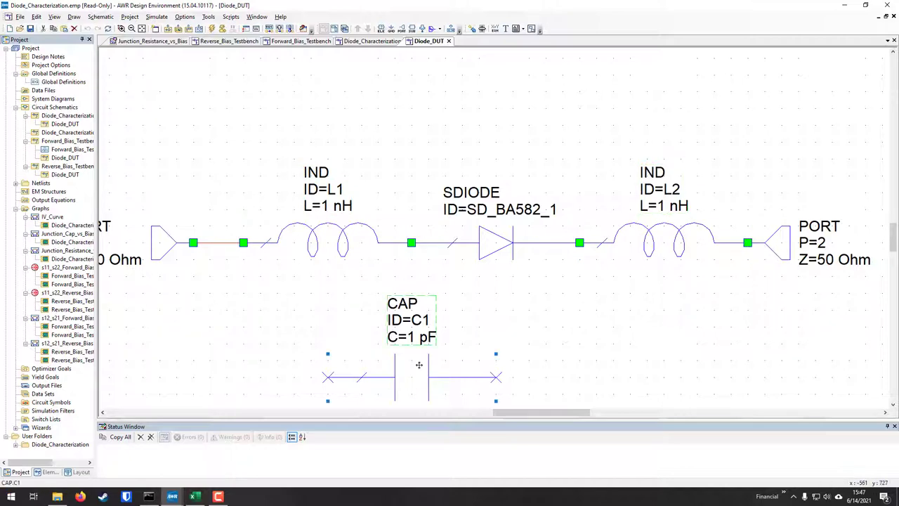
{"action": "scroll", "coordinate": [416, 358], "scroll_direction": "down", "scroll_amount": 3}
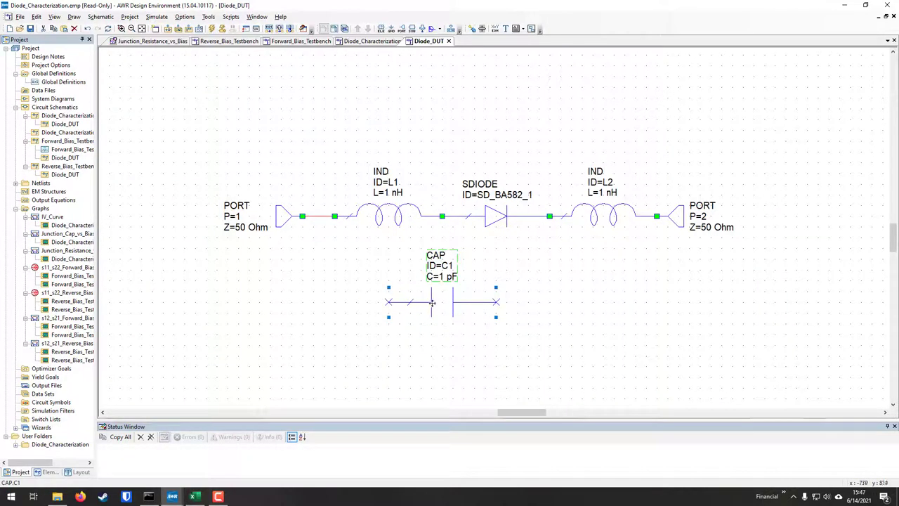
{"action": "right_click", "coordinate": [437, 306]}
{"action": "left_click", "coordinate": [463, 320]}
{"action": "left_click_drag", "start_coordinate": [441, 306], "coordinate": [441, 276]}
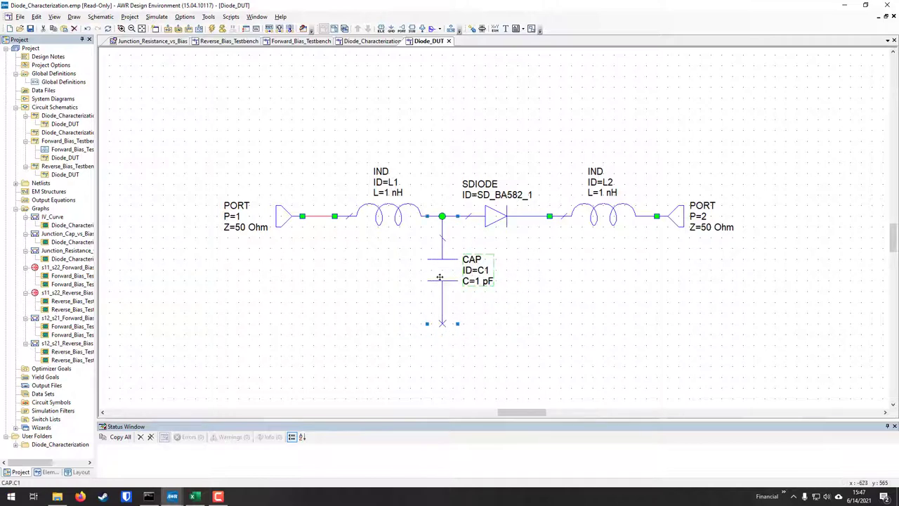
{"action": "key", "text": "ctrl+c"}
{"action": "key", "text": "ctrl+v"}
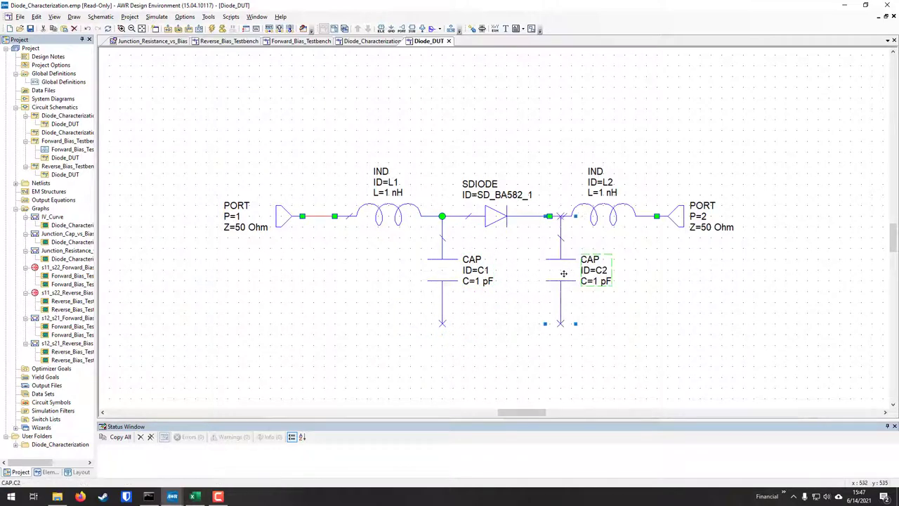
{"action": "left_click", "coordinate": [547, 274]}
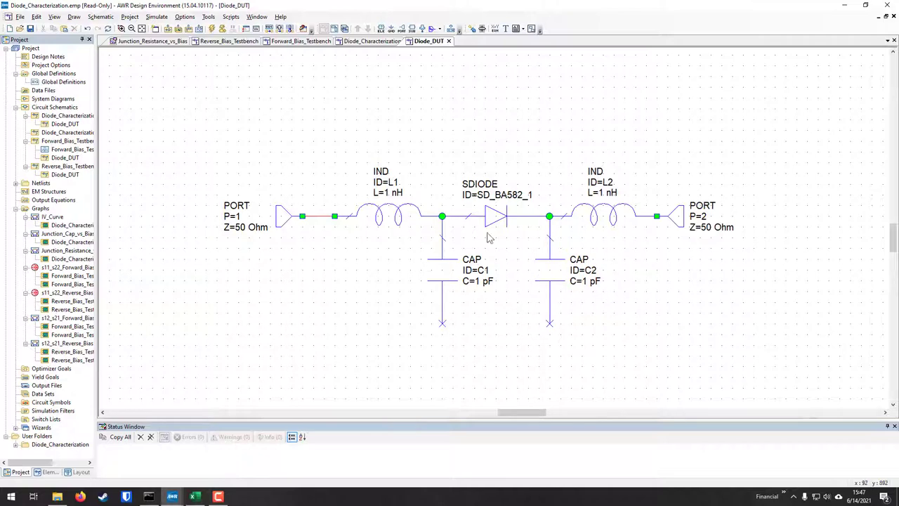
- Ground the lower ends of capacitors C1 and C2 with a ground element on each
{"action": "left_click", "coordinate": [391, 29]}
{"action": "left_click", "coordinate": [442, 335]}
{"action": "key", "text": "ctrl+c"}
{"action": "key", "text": "ctrl+v"}
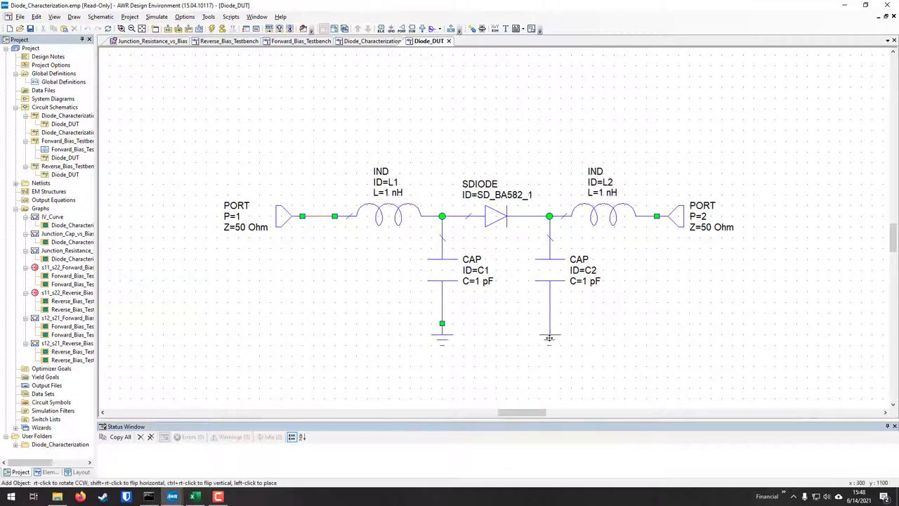
{"action": "left_click", "coordinate": [550, 340]}
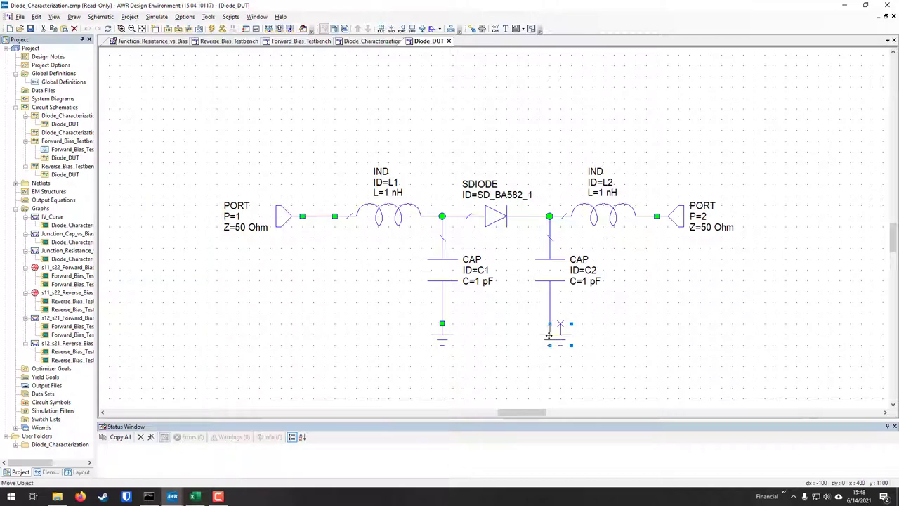
- Examine the project's default global units, especially the multipliers for capacitance and inductance
{"action": "left_click", "coordinate": [194, 495]}
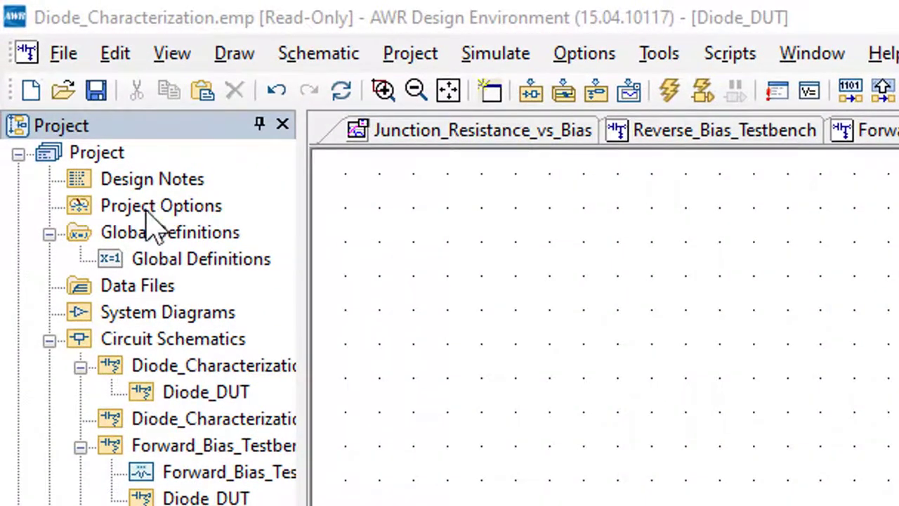
{"action": "double_click", "coordinate": [181, 205]}
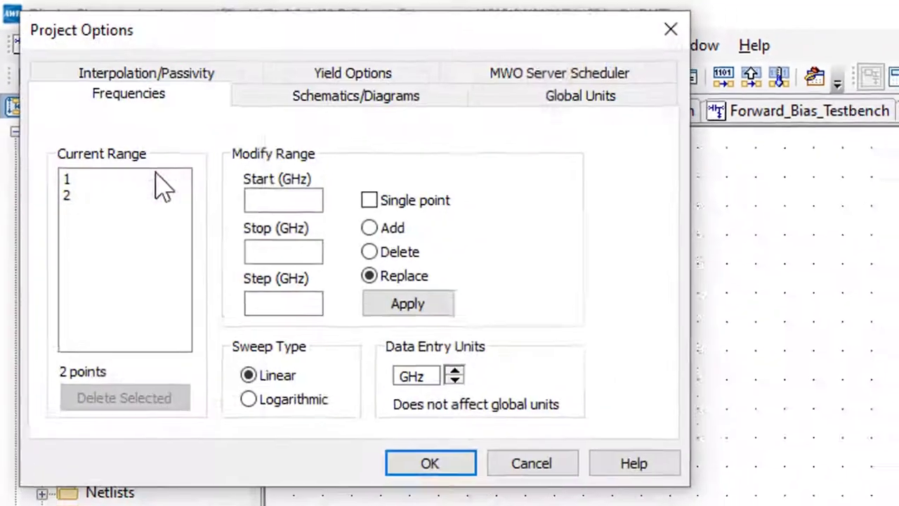
{"action": "left_click", "coordinate": [532, 102]}
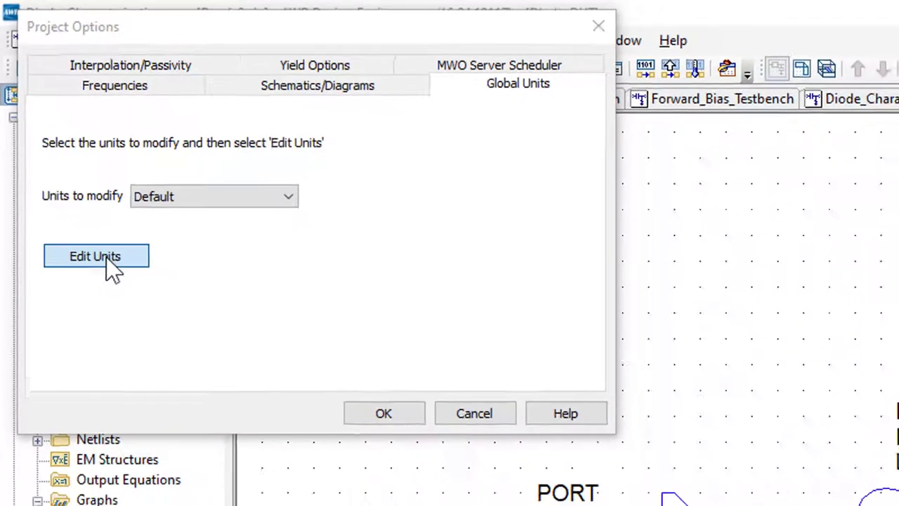
{"action": "left_click", "coordinate": [109, 263]}
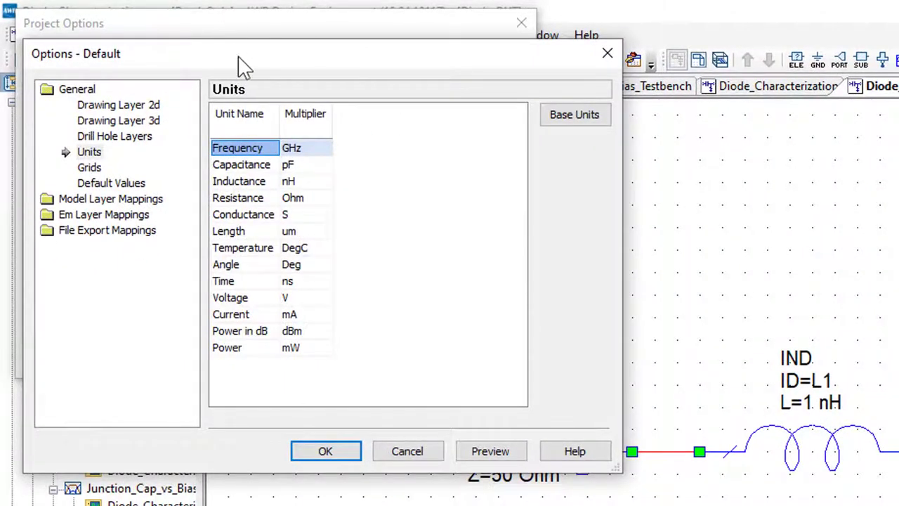
{"action": "left_click_drag", "start_coordinate": [239, 59], "coordinate": [274, 104]}
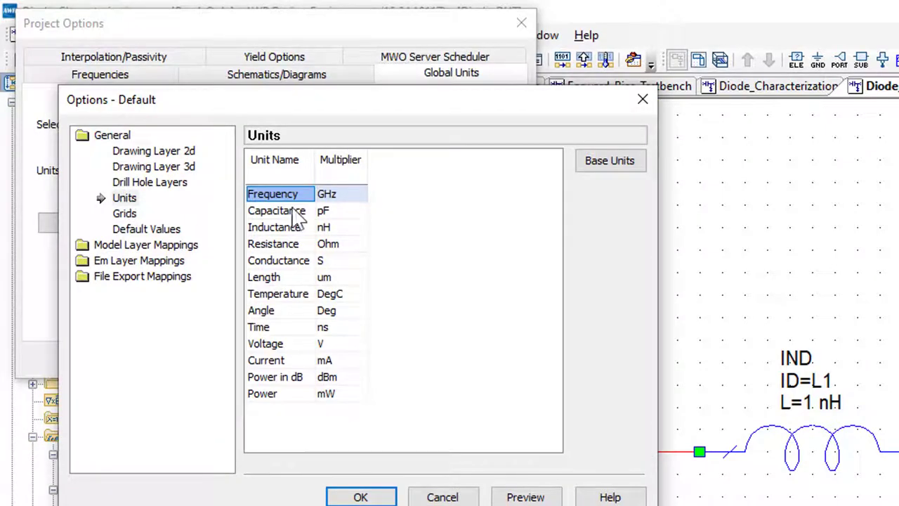
{"action": "left_click", "coordinate": [341, 211]}
{"action": "left_click", "coordinate": [448, 238]}
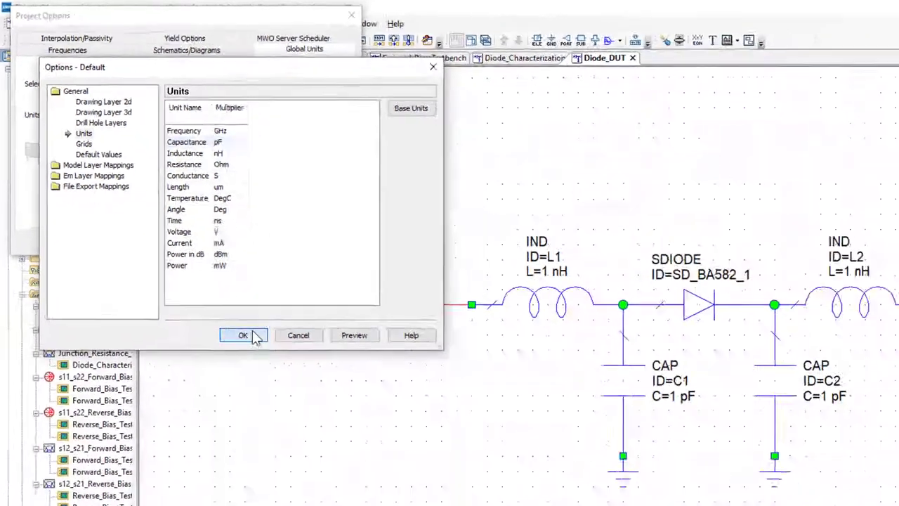
{"action": "left_click", "coordinate": [360, 497]}
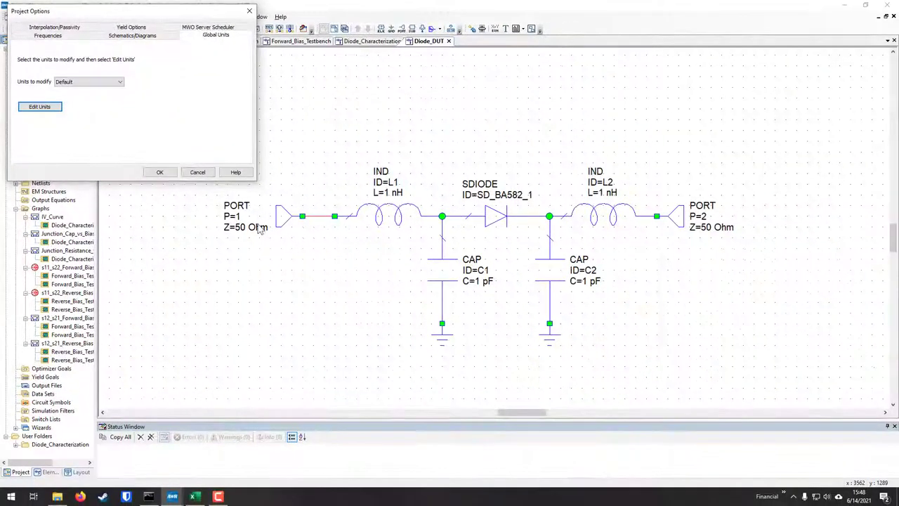
{"action": "left_click", "coordinate": [160, 172]}
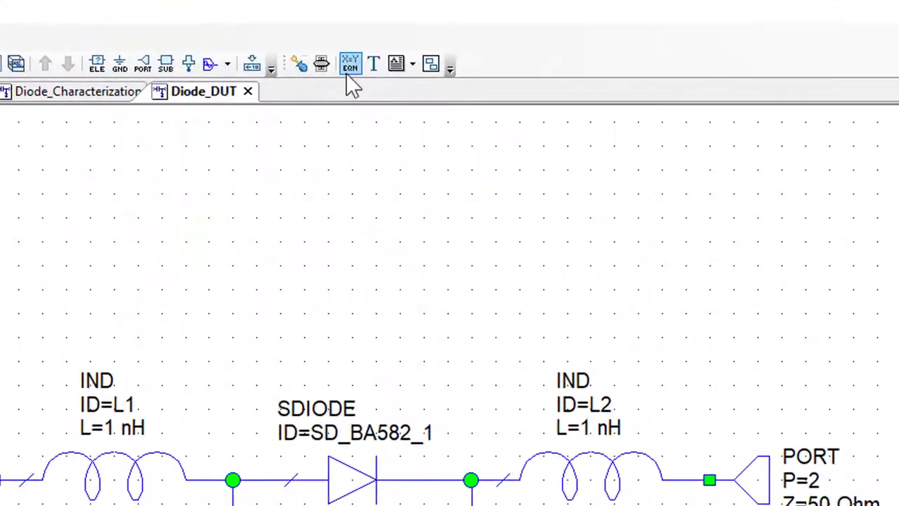
- Add the equations Cpkg = 0.1 and Lwire = 0.5 to the free space below port 1 and inductor L1
{"action": "left_click", "coordinate": [351, 67]}
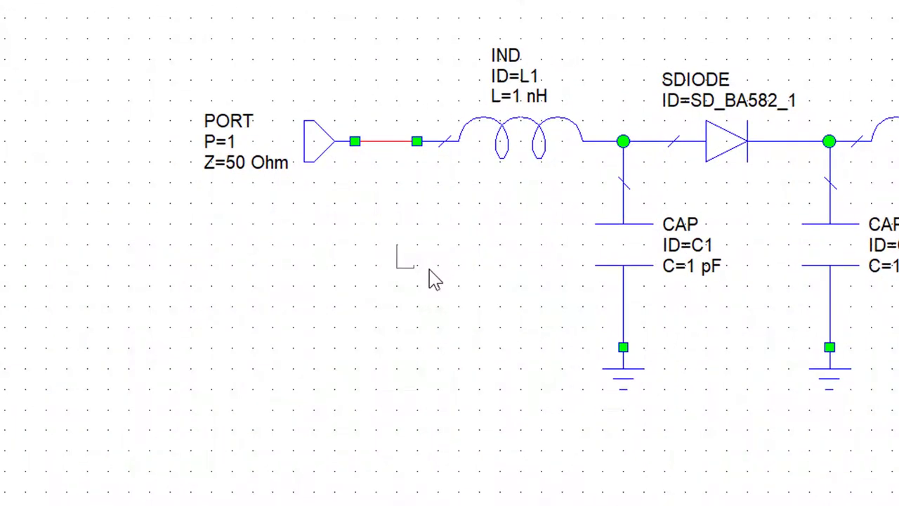
{"action": "left_click", "coordinate": [434, 279]}
{"action": "type", "text": "Cpkg"}
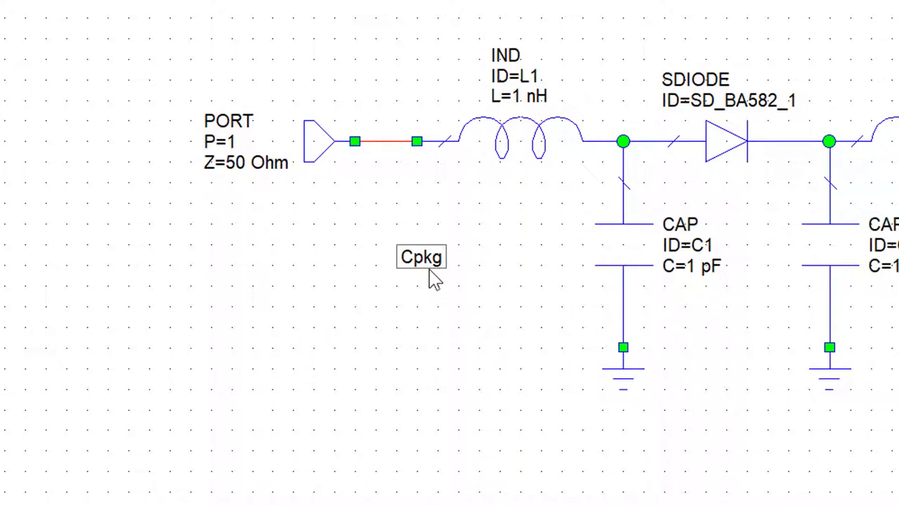
{"action": "type", "text": " = 0.1"}
{"action": "key", "text": "Return"}
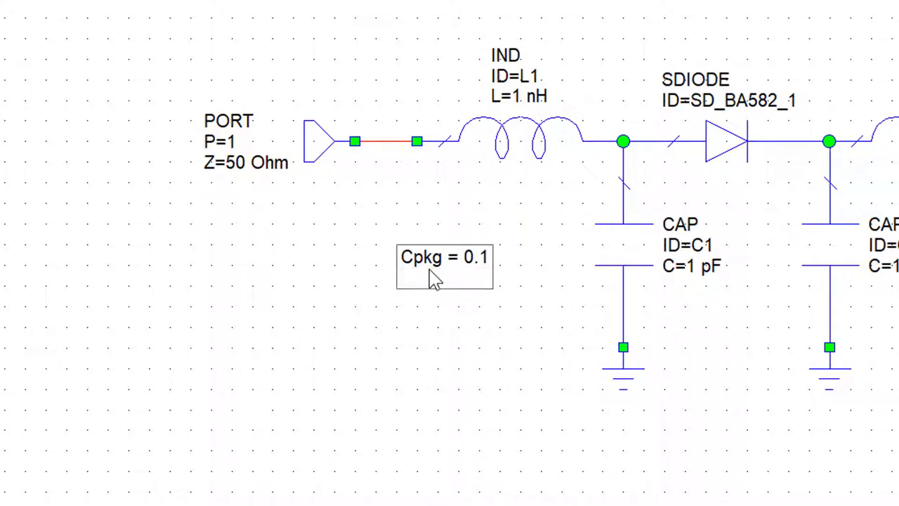
{"action": "type", "text": "L"}
{"action": "type", "text": "bn"}
{"action": "key", "text": "BackSpace"}
{"action": "key", "text": "BackSpace"}
{"action": "type", "text": "wire = 0.5"}
{"action": "left_click", "coordinate": [430, 284]}
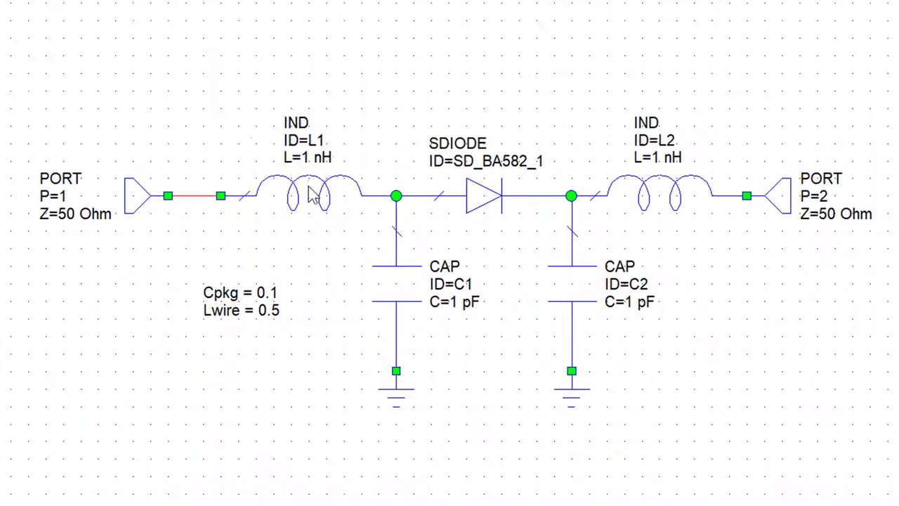
- Set the inductance of both L1 and L2 to the variable Lwire in one edit
{"action": "left_click", "coordinate": [312, 195]}
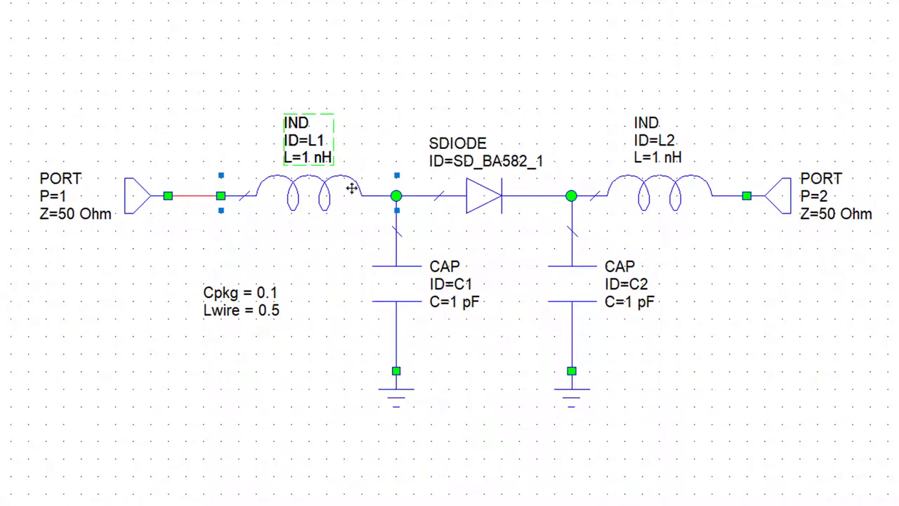
{"action": "left_click", "coordinate": [644, 201], "text": "shift"}
{"action": "right_click", "coordinate": [650, 201]}
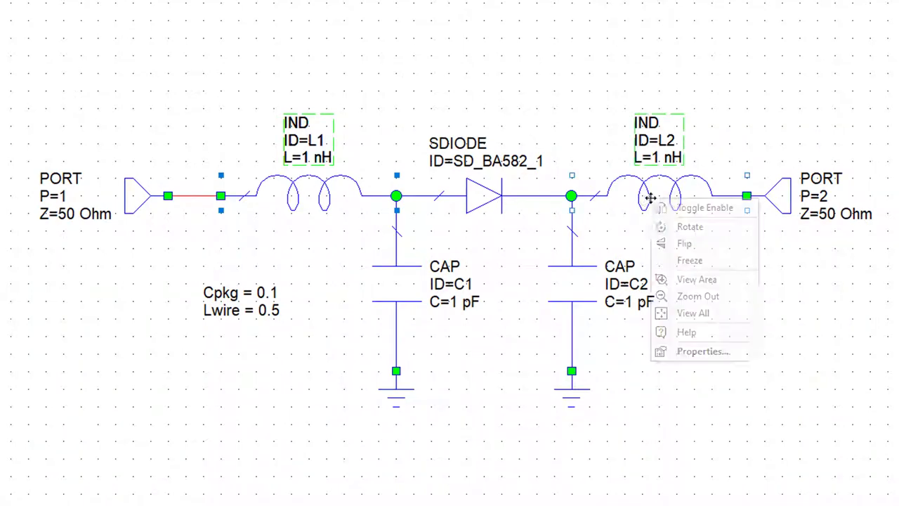
{"action": "left_click", "coordinate": [675, 353]}
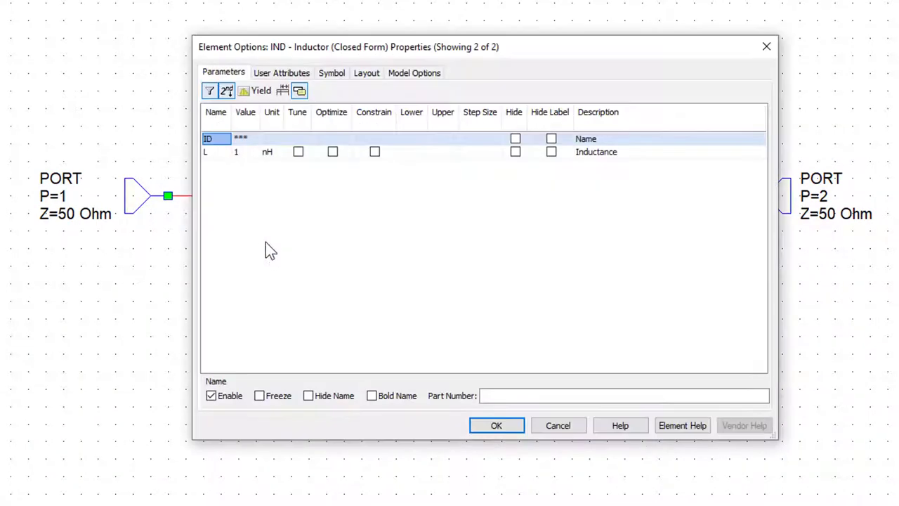
{"action": "left_click", "coordinate": [242, 155]}
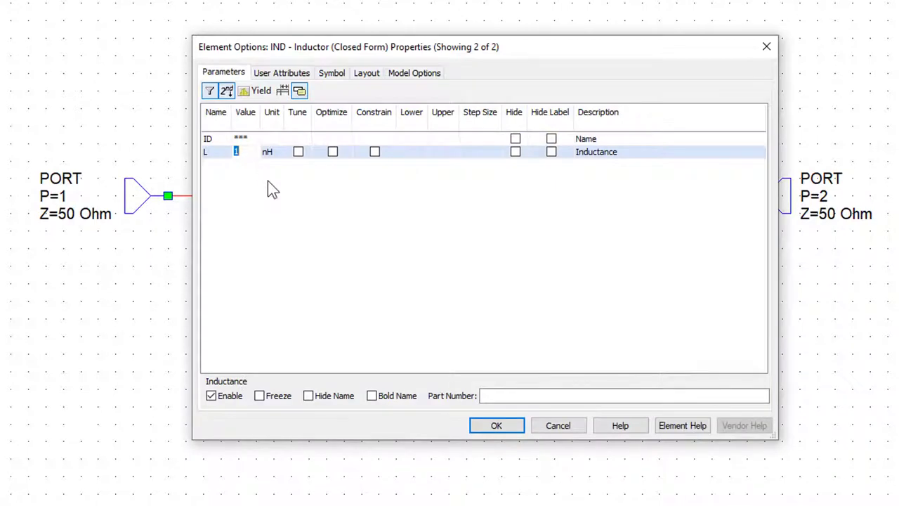
{"action": "type", "text": "Lwire"}
{"action": "key", "text": "Return"}
{"action": "left_click", "coordinate": [496, 426]}
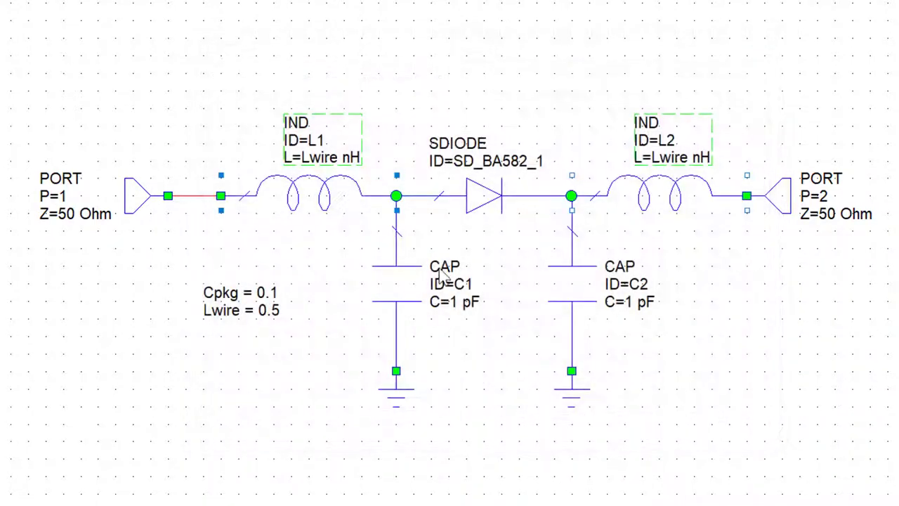
- Change the inductance of both L1 and L2 together to Lwire/2
{"action": "left_click", "coordinate": [331, 203]}
{"action": "left_click", "coordinate": [673, 192], "text": "ctrl"}
{"action": "right_click", "coordinate": [674, 193]}
{"action": "left_click", "coordinate": [724, 347]}
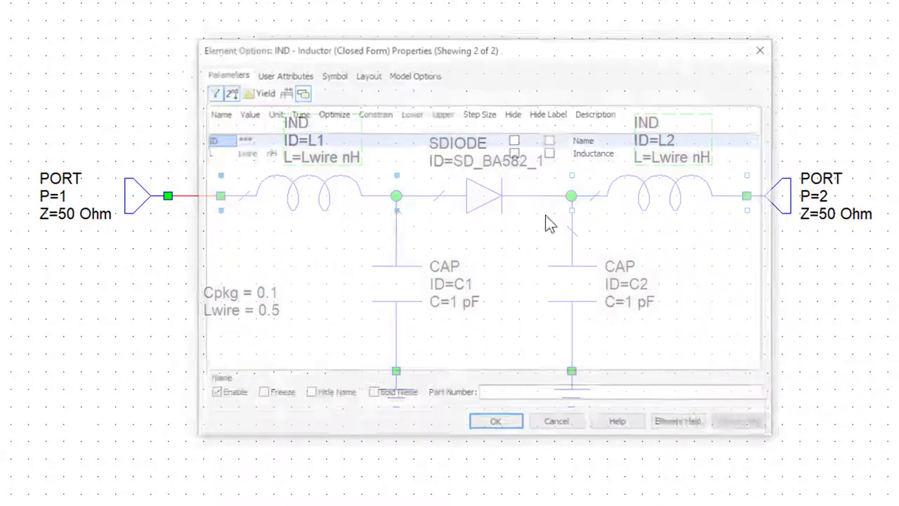
{"action": "left_click", "coordinate": [244, 152]}
{"action": "left_click", "coordinate": [255, 151]}
{"action": "type", "text": "/2"}
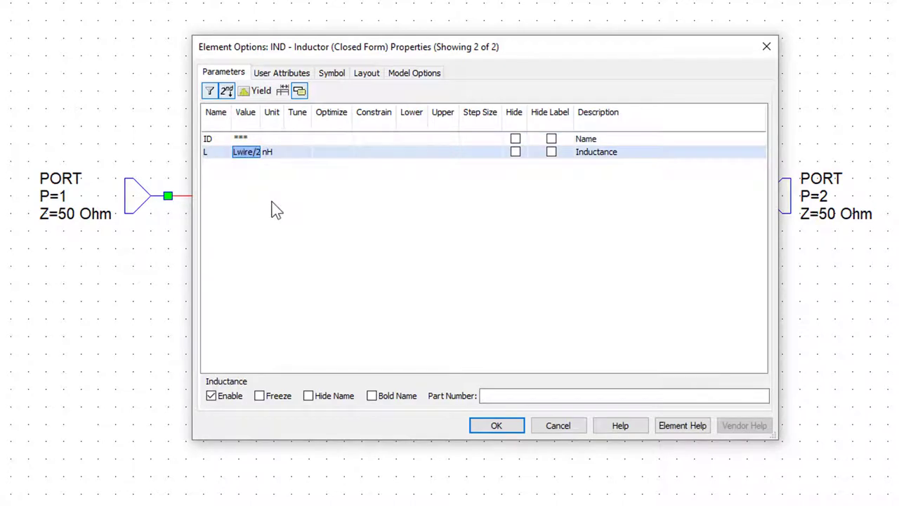
{"action": "left_click", "coordinate": [505, 426]}
- Set the capacitance of both C1 and C2 together to Cpkg/2
{"action": "left_click", "coordinate": [397, 284]}
{"action": "left_click", "coordinate": [577, 285], "text": "shift"}
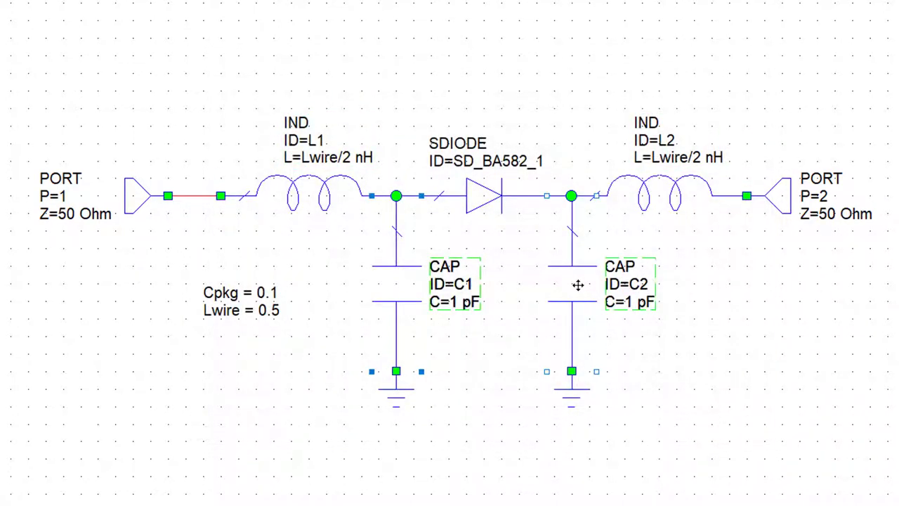
{"action": "right_click", "coordinate": [573, 285]}
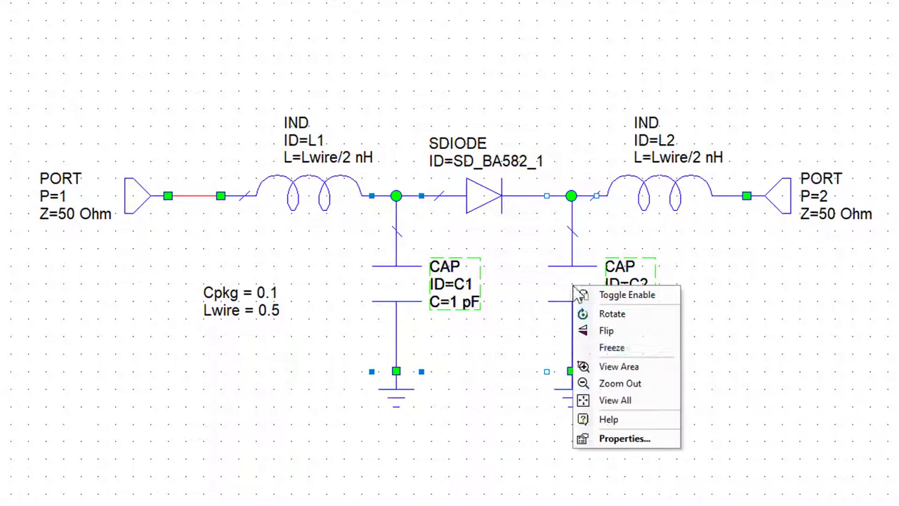
{"action": "left_click", "coordinate": [628, 438]}
{"action": "left_click", "coordinate": [245, 151]}
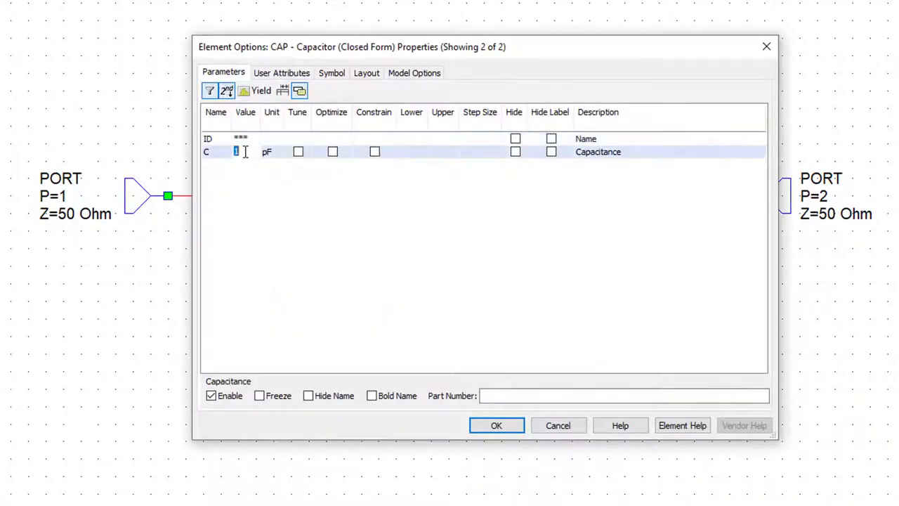
{"action": "left_click", "coordinate": [245, 152]}
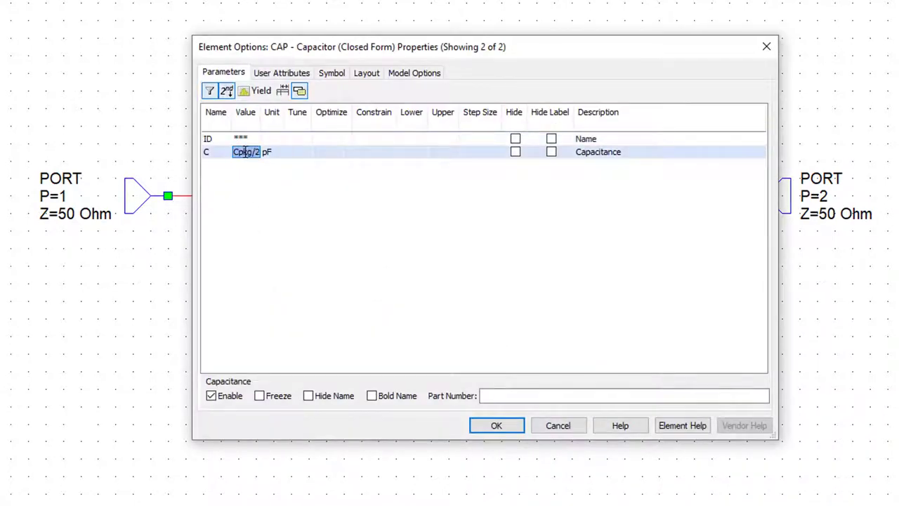
{"action": "left_click", "coordinate": [498, 422]}
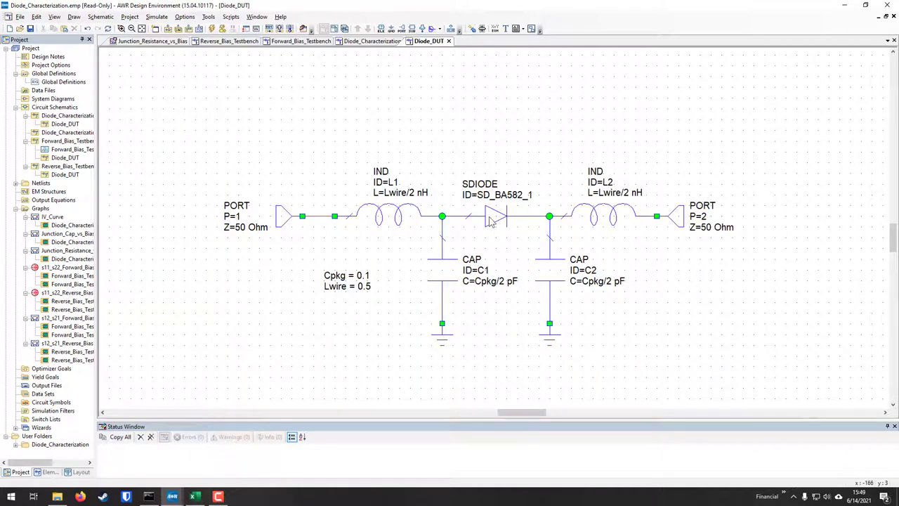
- Move the Cpkg and Lwire equations closer beneath inductor L1
{"action": "left_click_drag", "start_coordinate": [300, 259], "coordinate": [401, 312]}
{"action": "left_click_drag", "start_coordinate": [360, 286], "coordinate": [371, 265]}
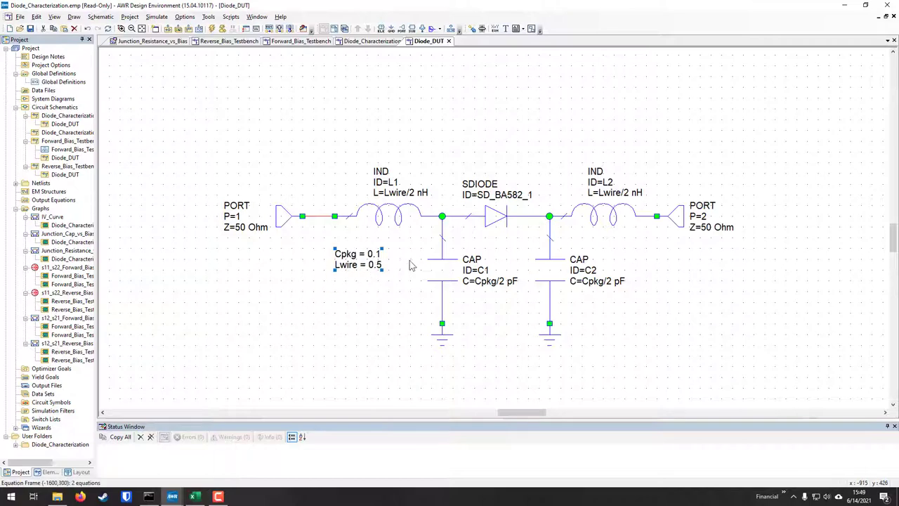
- Examine the model parameters of the SDIODE SD_BA582_1 and leave them as they are
{"action": "left_click", "coordinate": [496, 218]}
{"action": "double_click", "coordinate": [496, 219]}
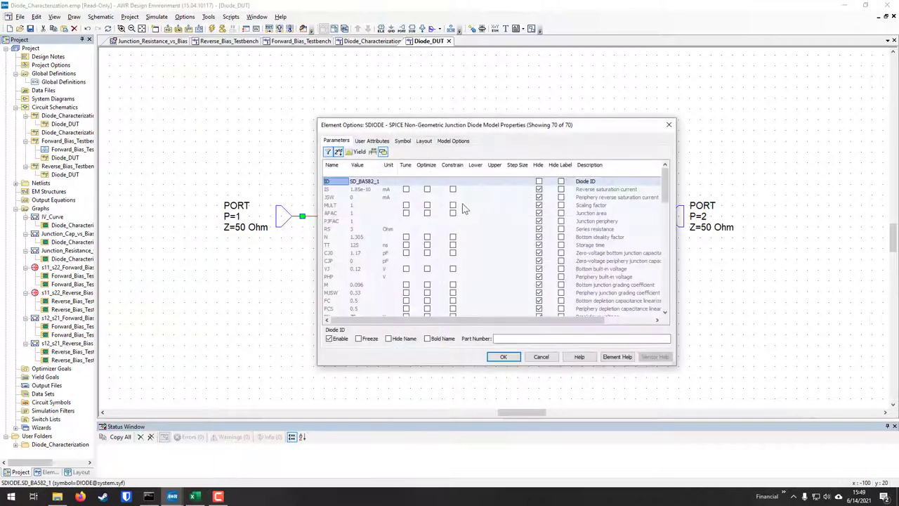
{"action": "scroll", "coordinate": [370, 253], "scroll_direction": "down", "scroll_amount": 5}
{"action": "scroll", "coordinate": [362, 248], "scroll_direction": "down", "scroll_amount": 5}
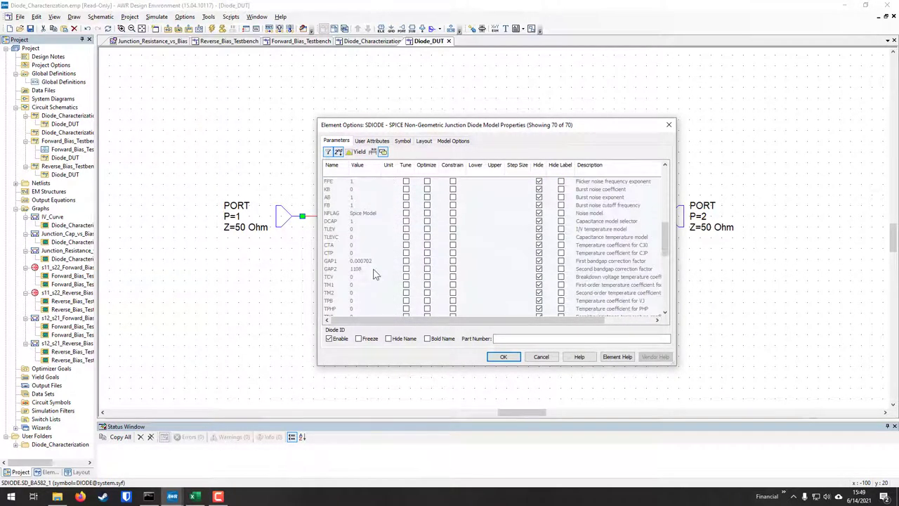
{"action": "scroll", "coordinate": [373, 275], "scroll_direction": "up", "scroll_amount": 2}
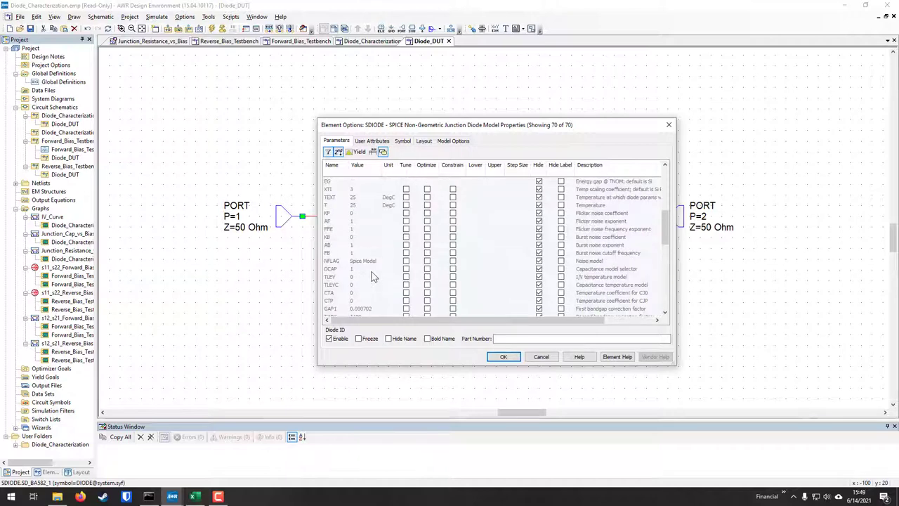
{"action": "left_click", "coordinate": [503, 357]}
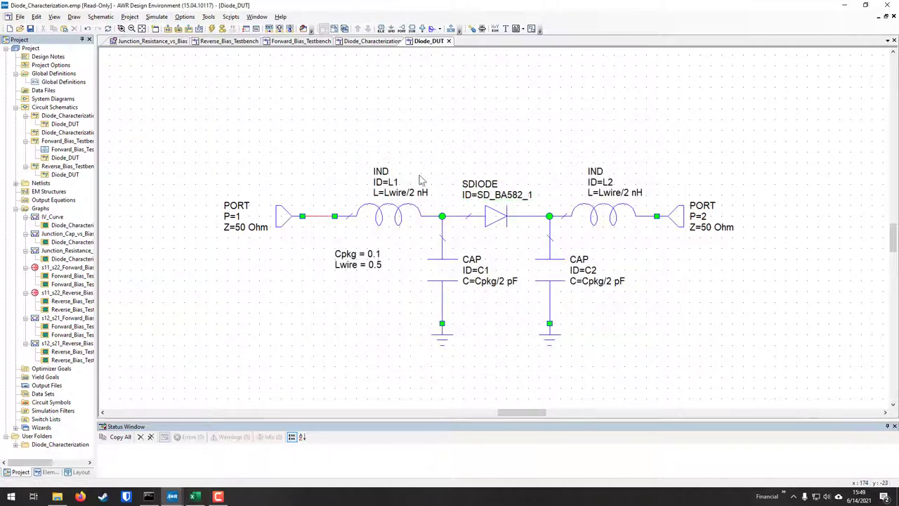
- Close the Diode_DUT schematic, and open Reverse_Bias_Testbench from a project tree widened to show the full item names
{"action": "left_click", "coordinate": [448, 41]}
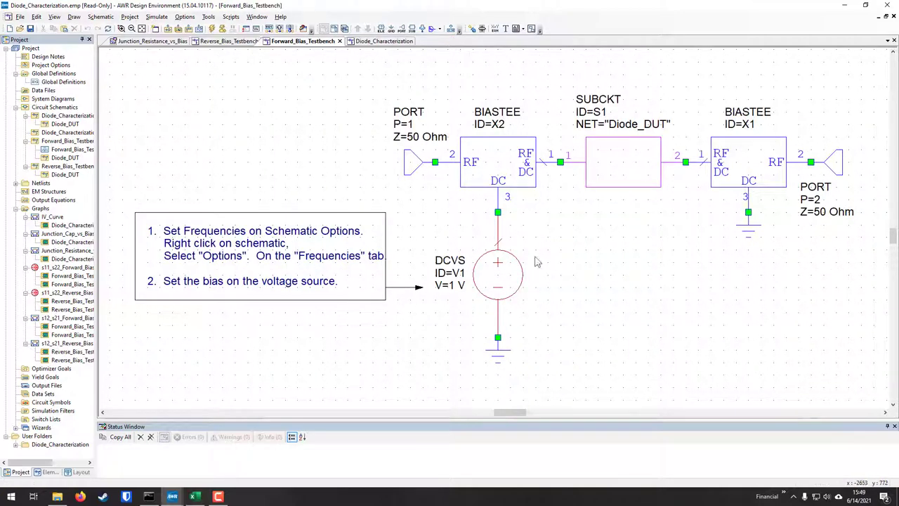
{"action": "scroll", "coordinate": [664, 263], "scroll_direction": "up", "scroll_amount": 1}
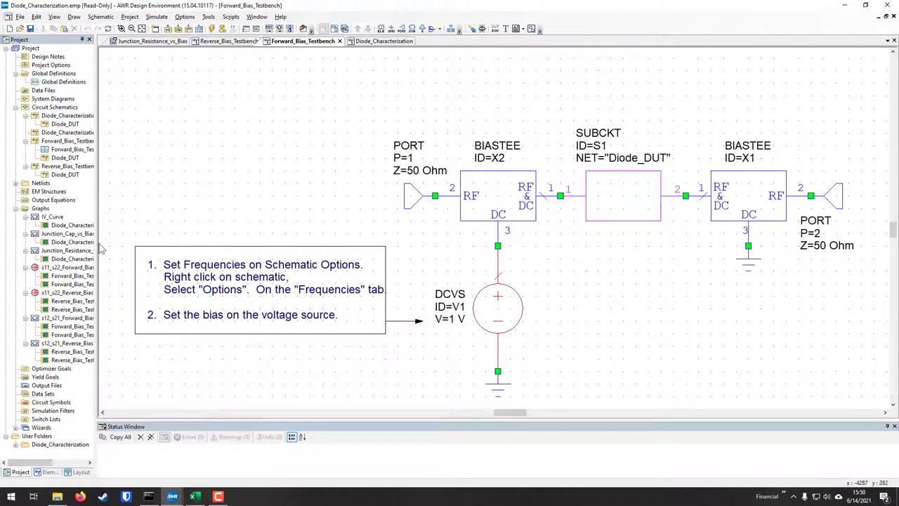
{"action": "left_click_drag", "start_coordinate": [98, 241], "coordinate": [179, 240]}
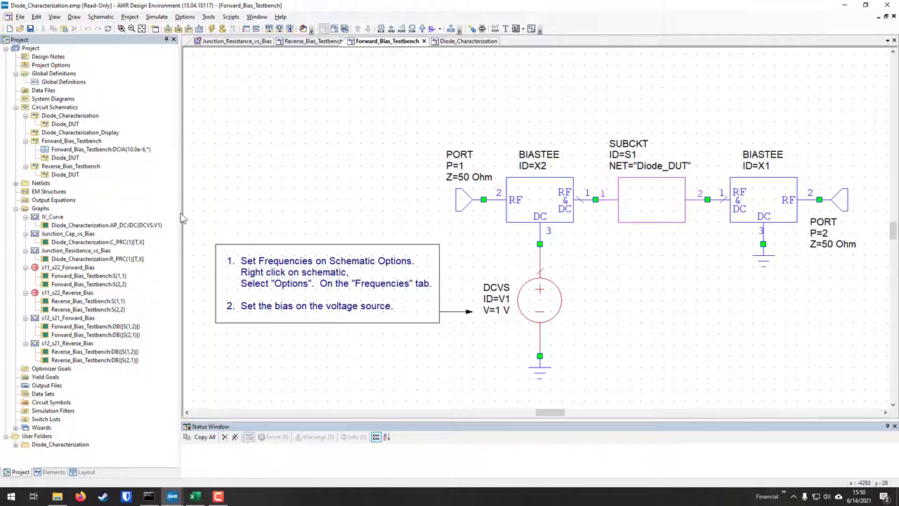
{"action": "double_click", "coordinate": [67, 167]}
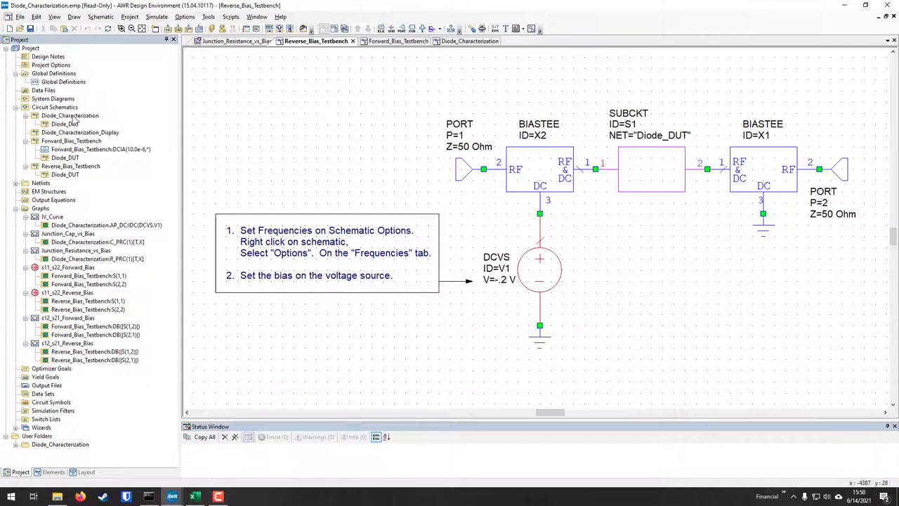
- Simulate the project and display the s11_s22_Forward_Bias, s12_s21_Forward_Bias and s12_s21_Reverse_Bias graphs
{"action": "double_click", "coordinate": [62, 269]}
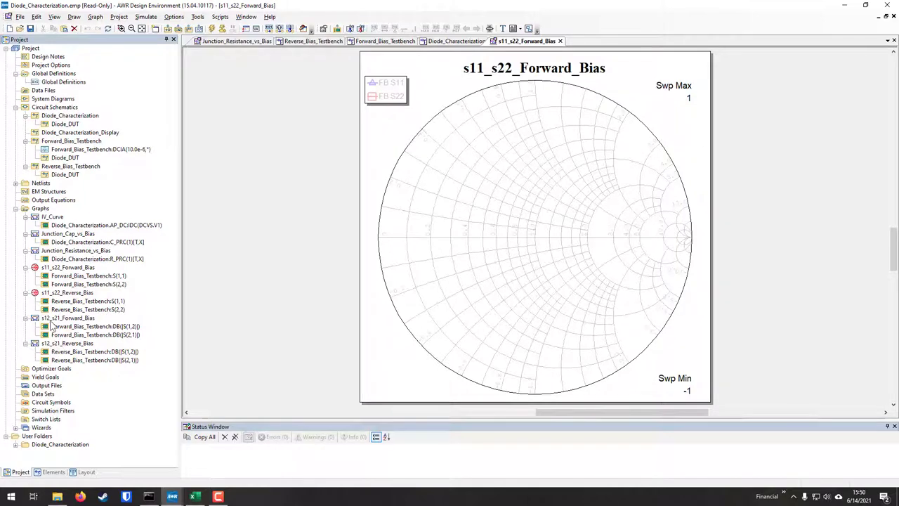
{"action": "double_click", "coordinate": [71, 320]}
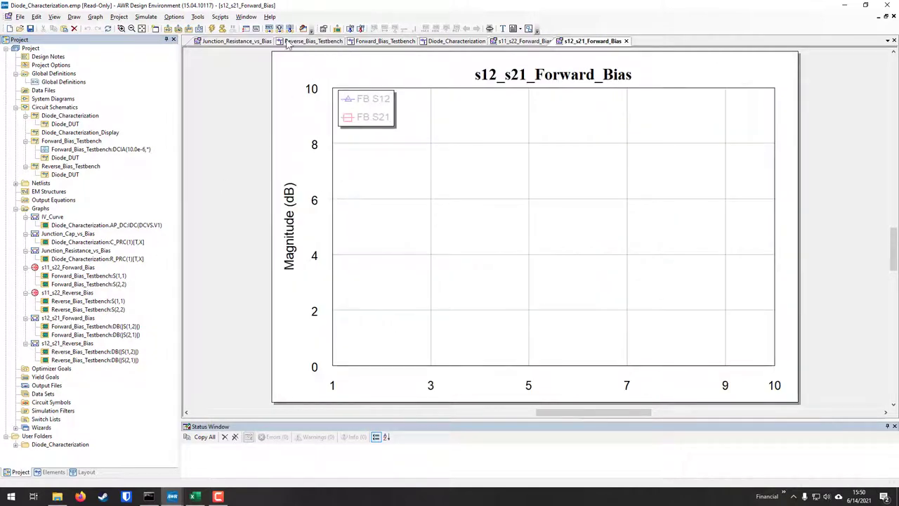
{"action": "left_click", "coordinate": [212, 28]}
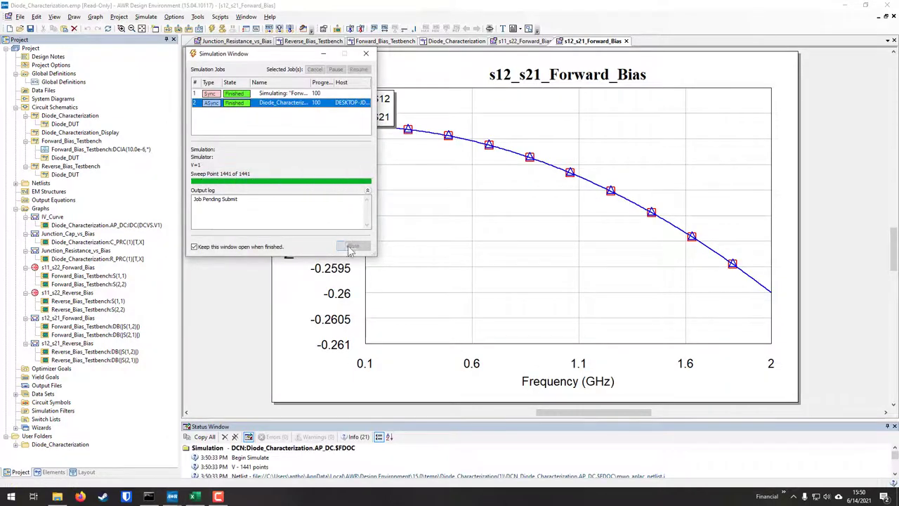
{"action": "left_click", "coordinate": [353, 245]}
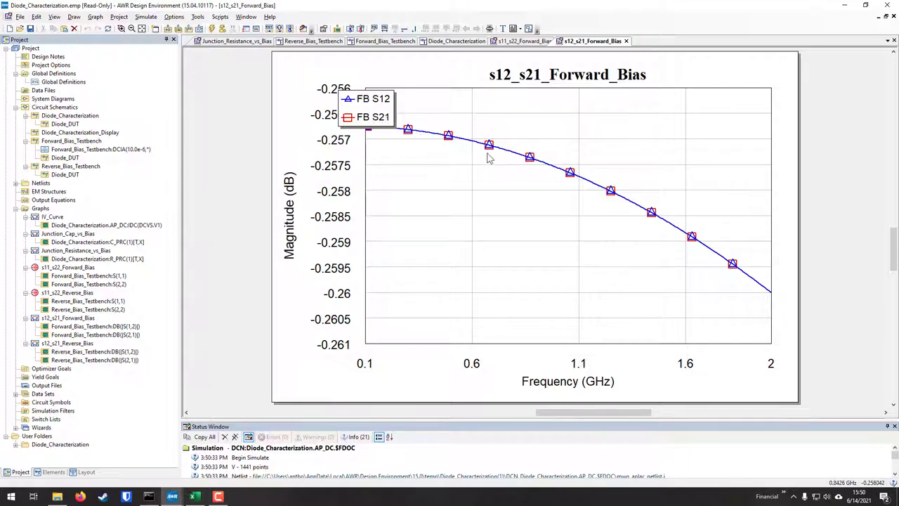
{"action": "double_click", "coordinate": [68, 344]}
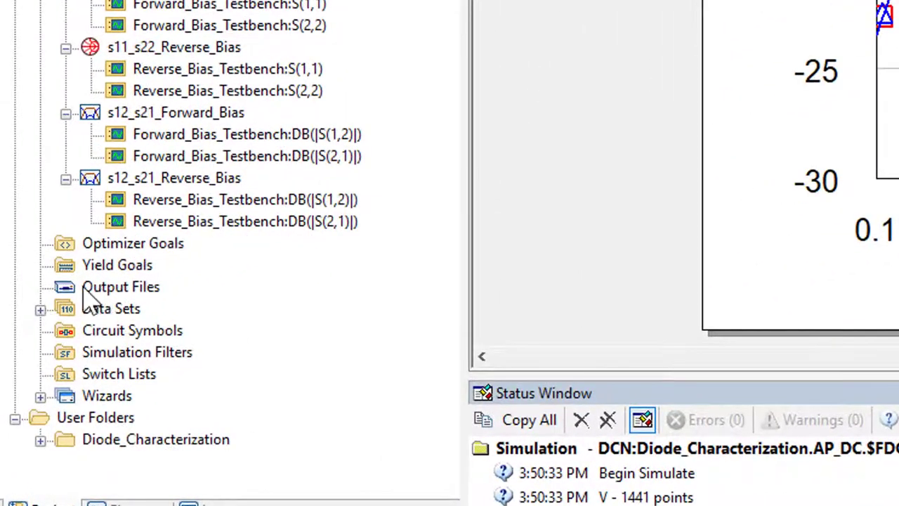
- Begin an NPORTF output file with Forward_Bias_Testbench as its data source and MA as the S-parameter format
{"action": "right_click", "coordinate": [113, 288]}
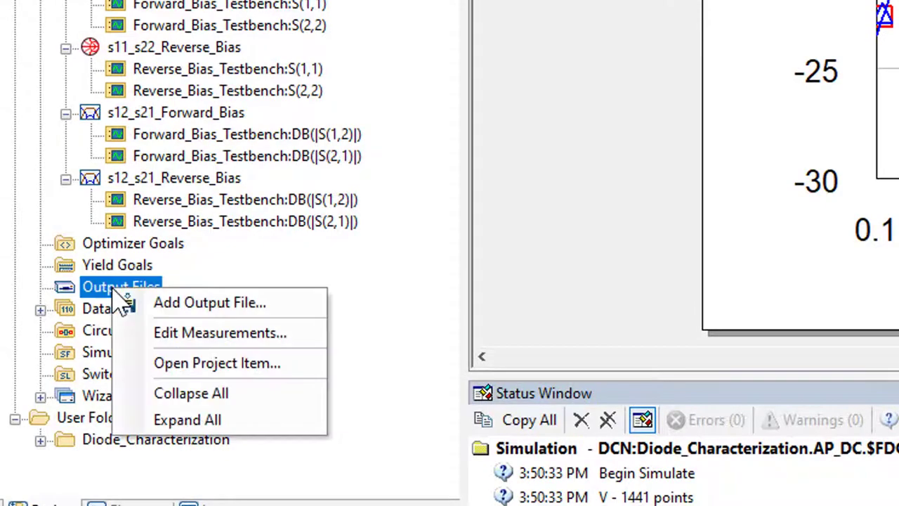
{"action": "left_click", "coordinate": [165, 302]}
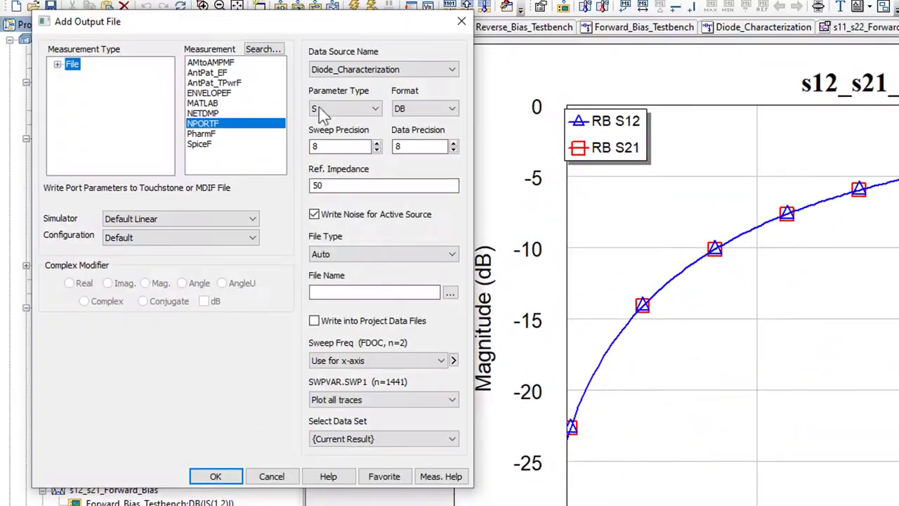
{"action": "left_click", "coordinate": [371, 22]}
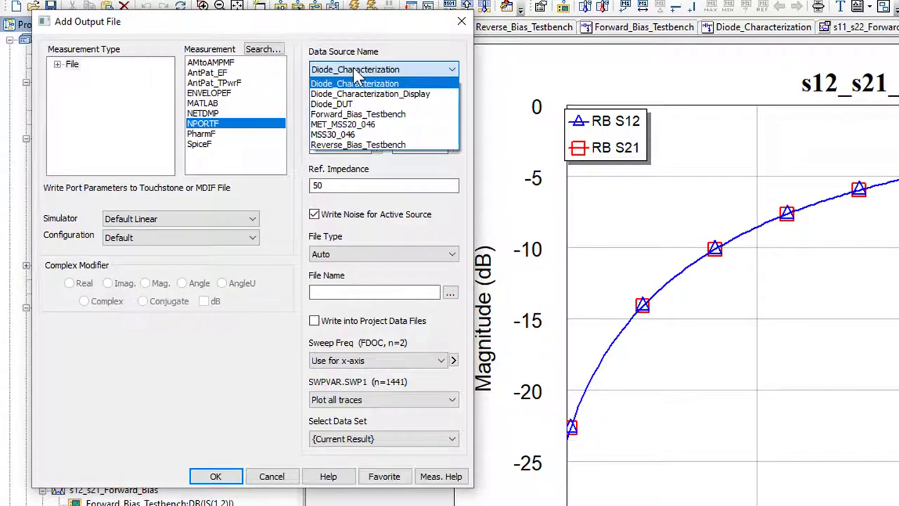
{"action": "left_click", "coordinate": [378, 115]}
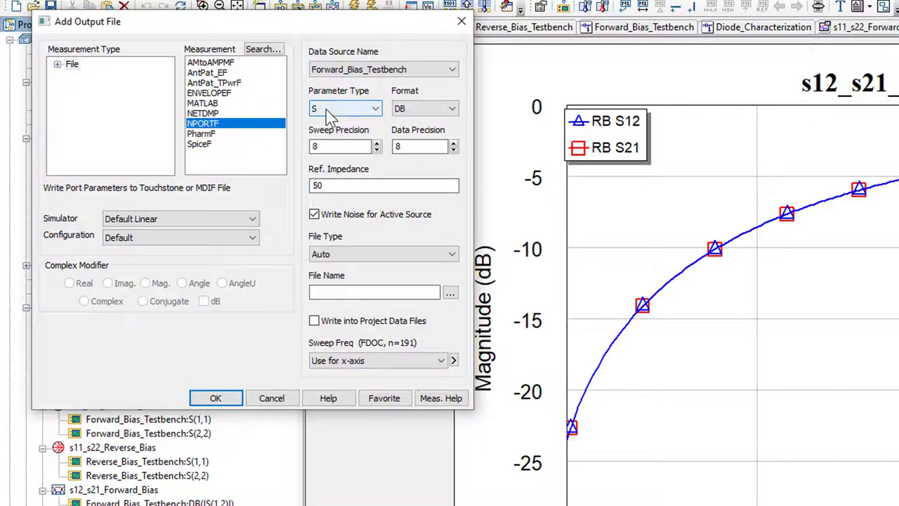
{"action": "left_click", "coordinate": [414, 132]}
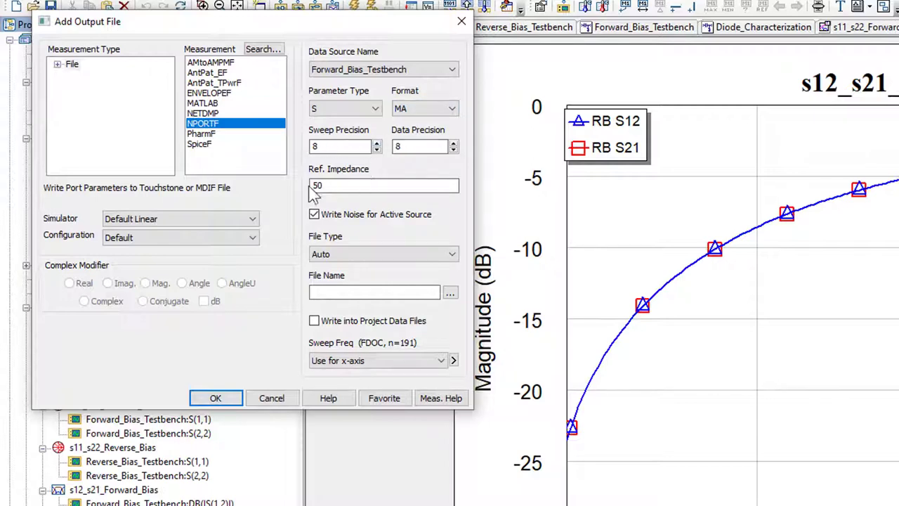
- Exclude noise data from the output file, make it a Touchstone file, and use the document's 0.1 to 2 GHz frequency sweep
{"action": "left_click", "coordinate": [335, 219]}
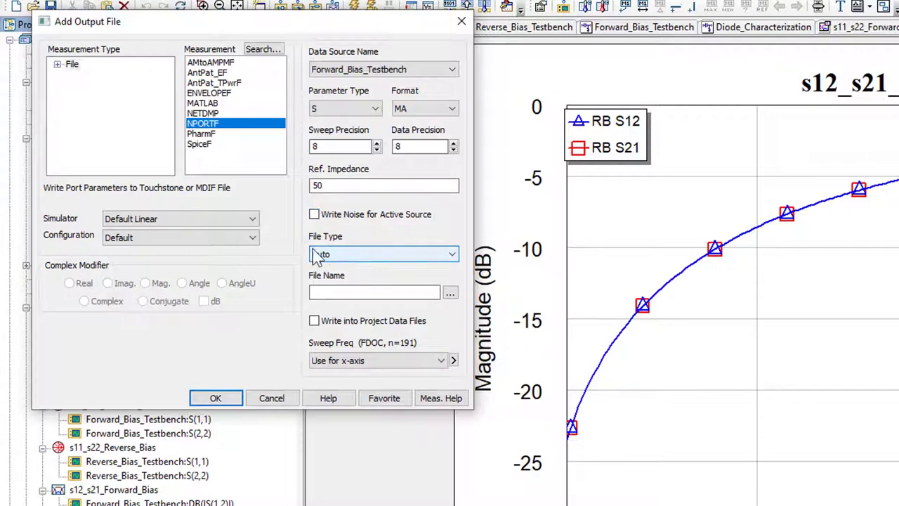
{"action": "left_click", "coordinate": [357, 255]}
{"action": "left_click", "coordinate": [360, 288]}
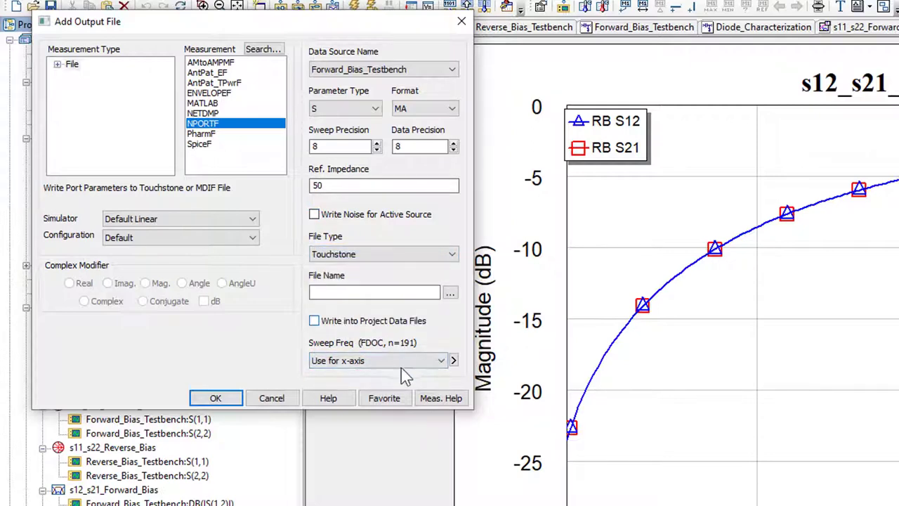
{"action": "left_click", "coordinate": [454, 361]}
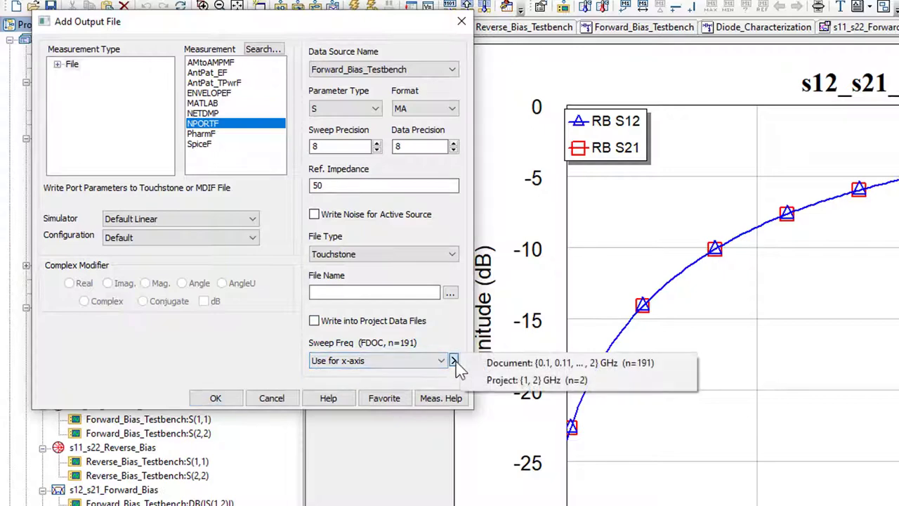
{"action": "left_click", "coordinate": [497, 364]}
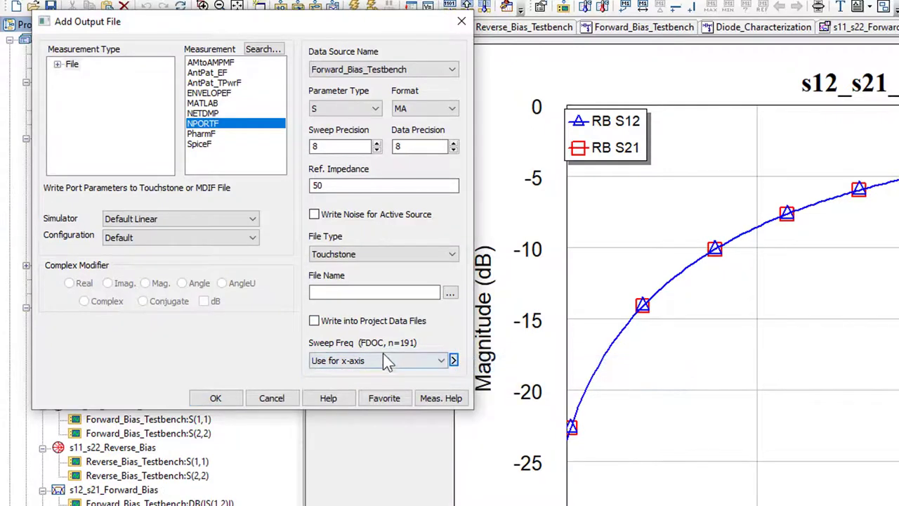
- Keep Forward_Bias_Testbench as the data source and try to save the output as Forward_Bias_Testbench.s2p in the Examples folder
{"action": "left_click", "coordinate": [367, 69]}
{"action": "left_click", "coordinate": [366, 115]}
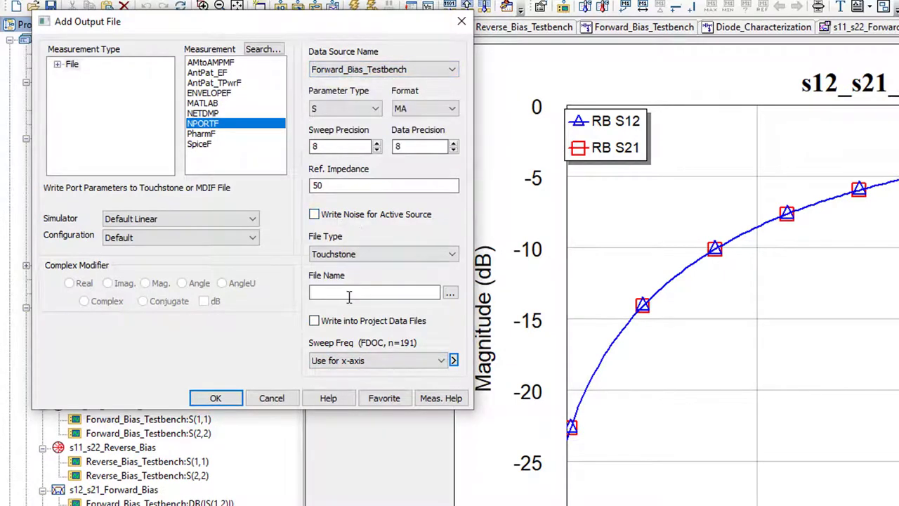
{"action": "left_click", "coordinate": [449, 294]}
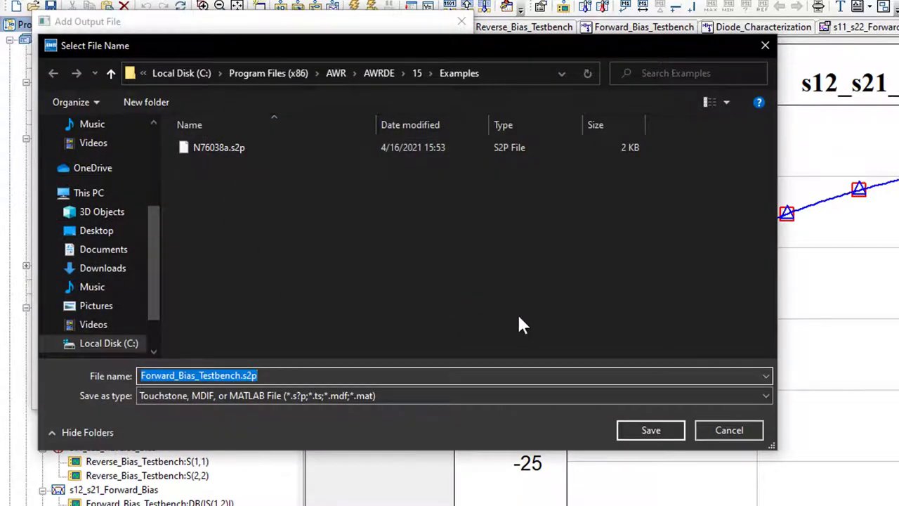
{"action": "left_click", "coordinate": [666, 432]}
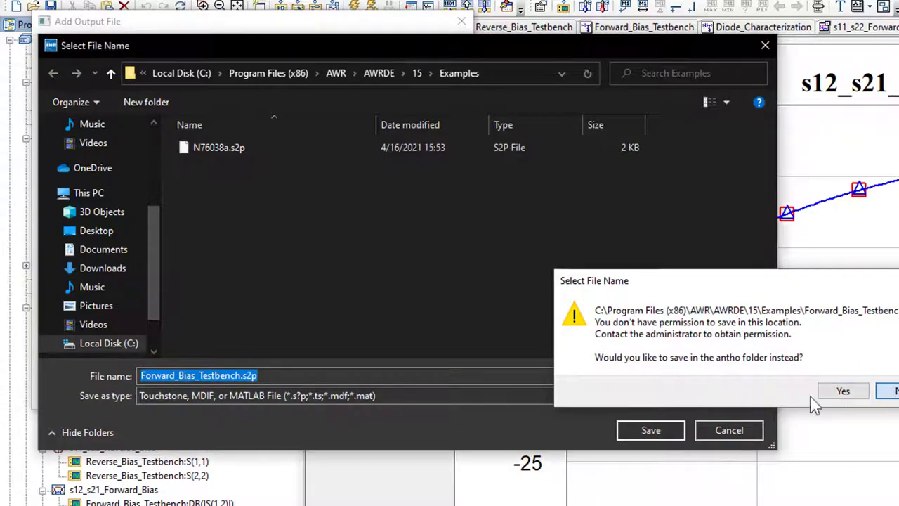
{"action": "left_click", "coordinate": [889, 390]}
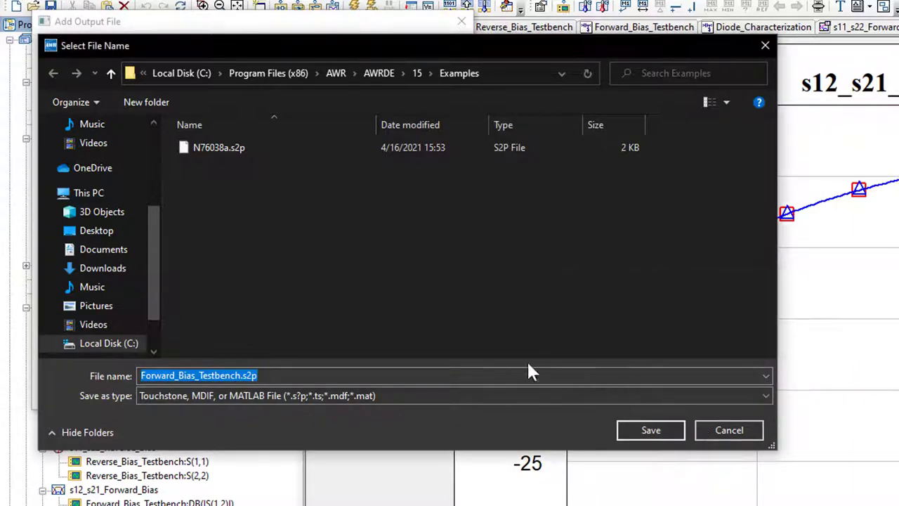
{"action": "left_click", "coordinate": [729, 430]}
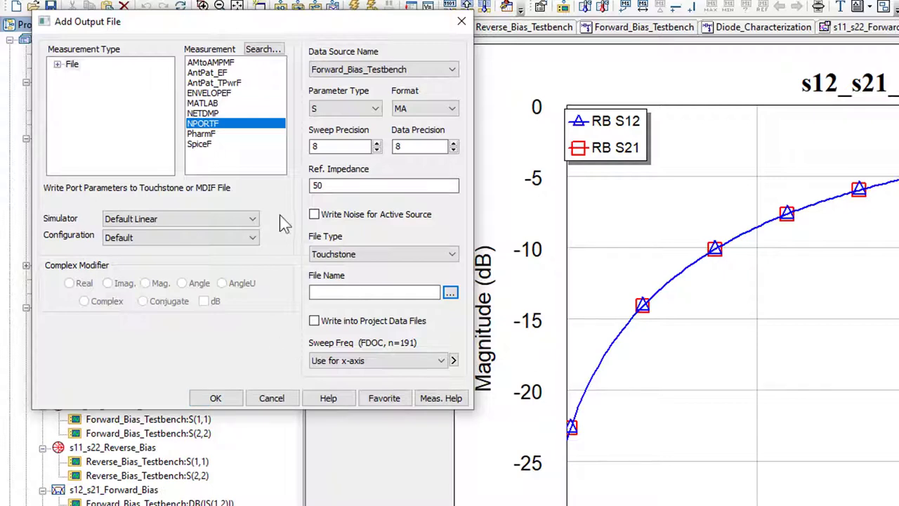
- Switch the output file's data source to Reverse_Bias_Testbench, and abandon the new output file
{"action": "left_click", "coordinate": [359, 70]}
{"action": "left_click", "coordinate": [344, 147]}
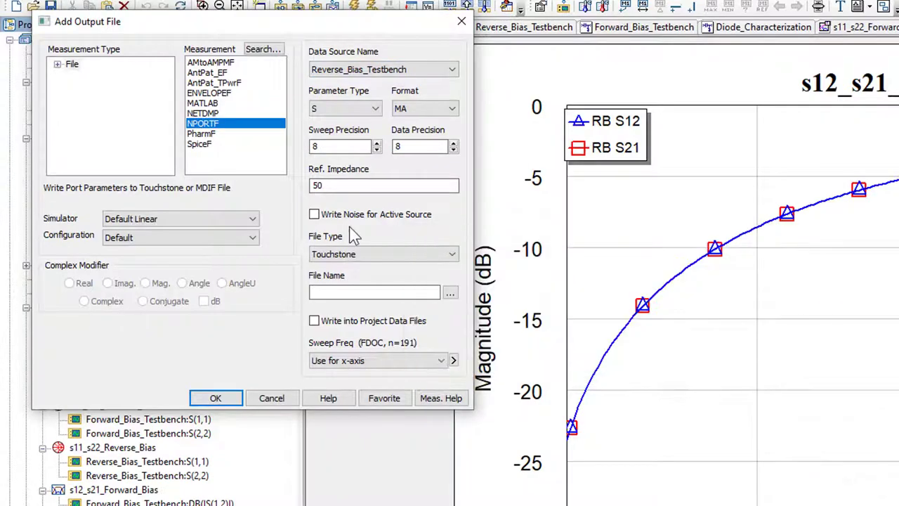
{"action": "left_click", "coordinate": [284, 398]}
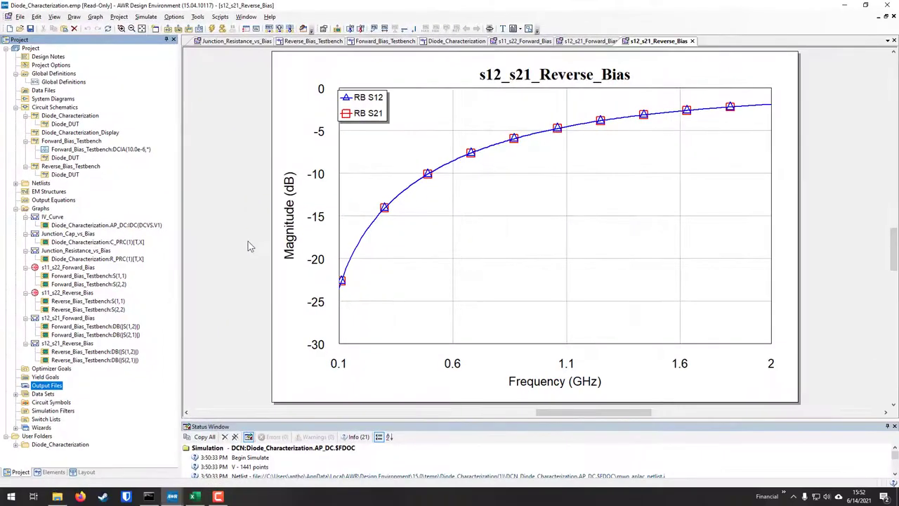